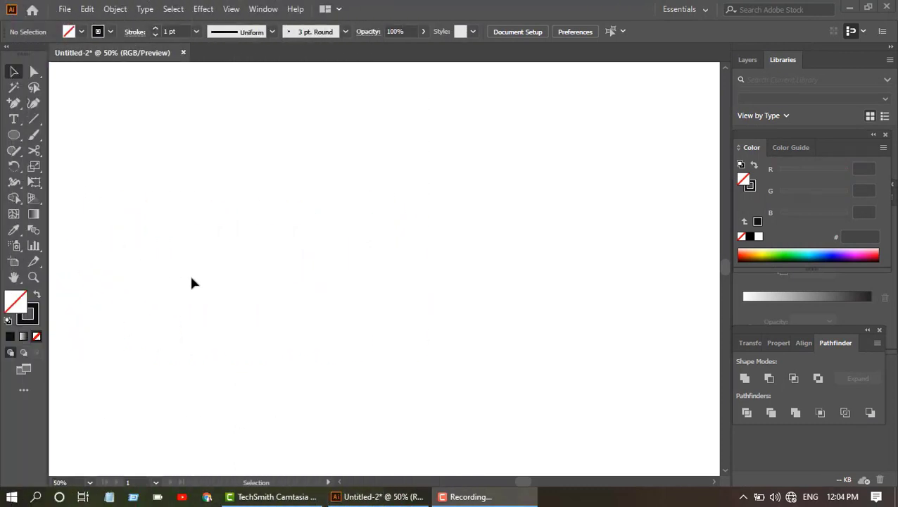
- Draw two large overlapping ellipses in the middle of the artboard
{"action": "left_click", "coordinate": [14, 135]}
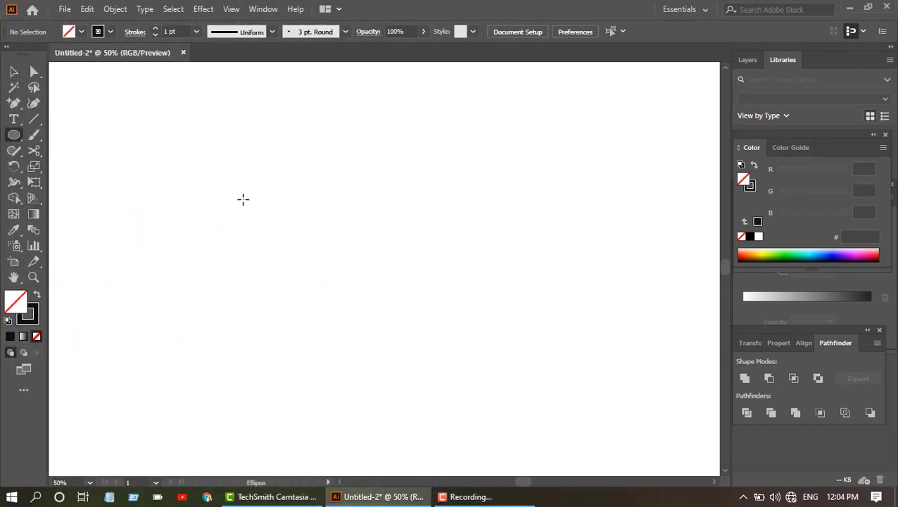
{"action": "mouse_move", "coordinate": [243, 199]}
{"action": "left_mouse_down"}
{"action": "mouse_move", "coordinate": [480, 384]}
{"action": "mouse_move", "coordinate": [529, 404]}
{"action": "left_mouse_up"}
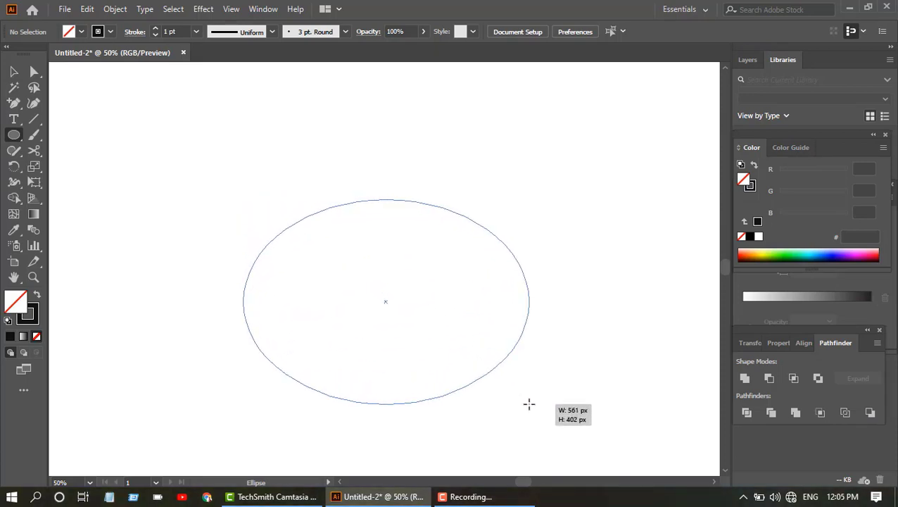
{"action": "left_click_drag", "start_coordinate": [529, 404], "coordinate": [529, 404]}
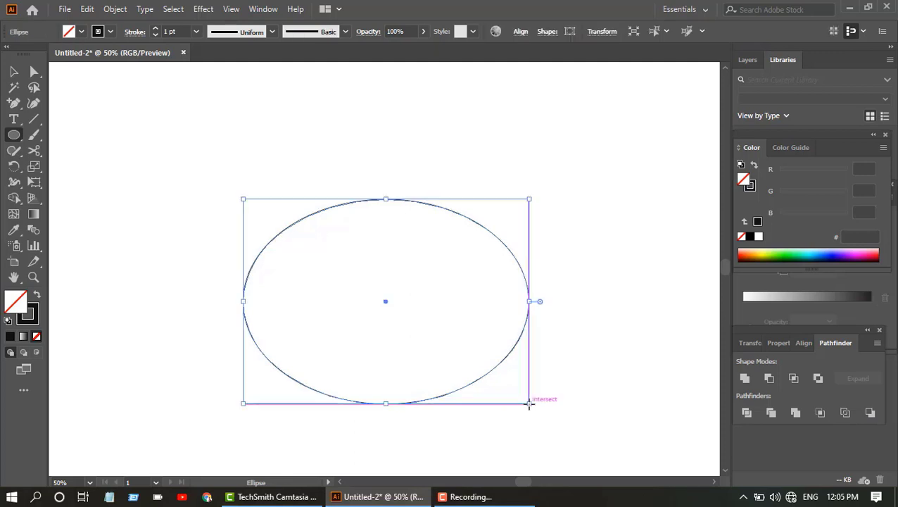
{"action": "mouse_move", "coordinate": [130, 152]}
{"action": "left_mouse_down"}
{"action": "mouse_move", "coordinate": [434, 312]}
{"action": "mouse_move", "coordinate": [440, 358]}
{"action": "left_mouse_up"}
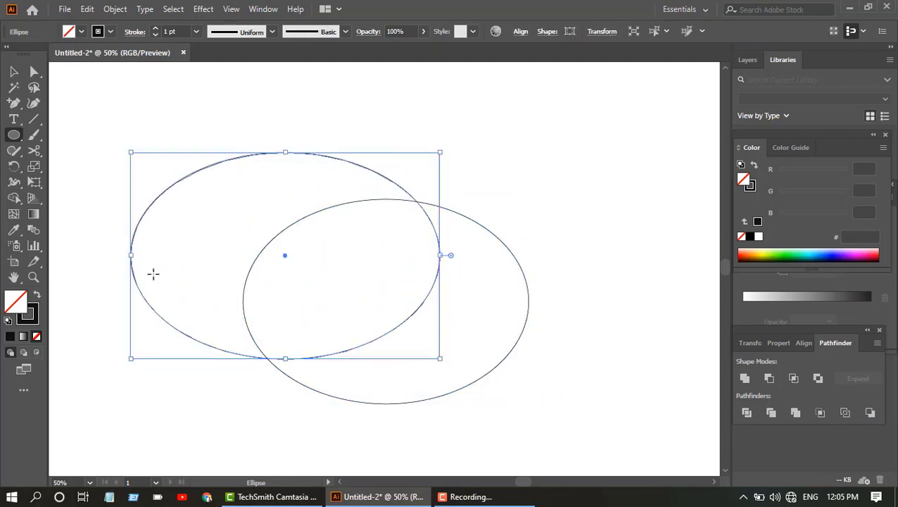
- Move the second ellipse to sit just above the first, then select both
{"action": "left_click", "coordinate": [13, 72]}
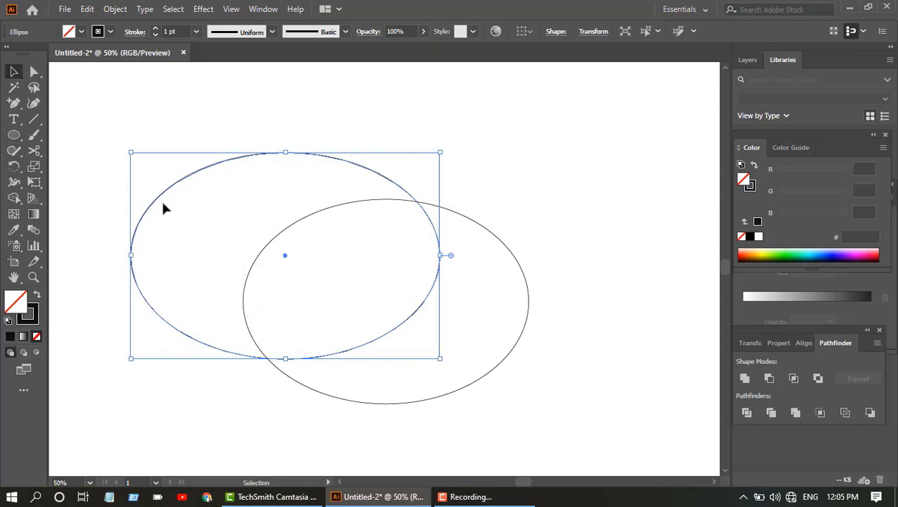
{"action": "left_click_drag", "start_coordinate": [162, 199], "coordinate": [262, 211]}
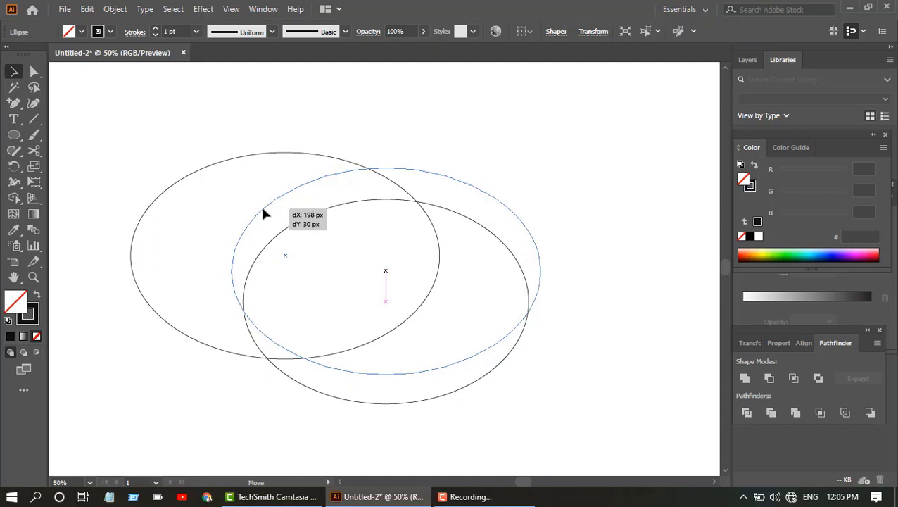
{"action": "left_click_drag", "start_coordinate": [261, 209], "coordinate": [262, 209]}
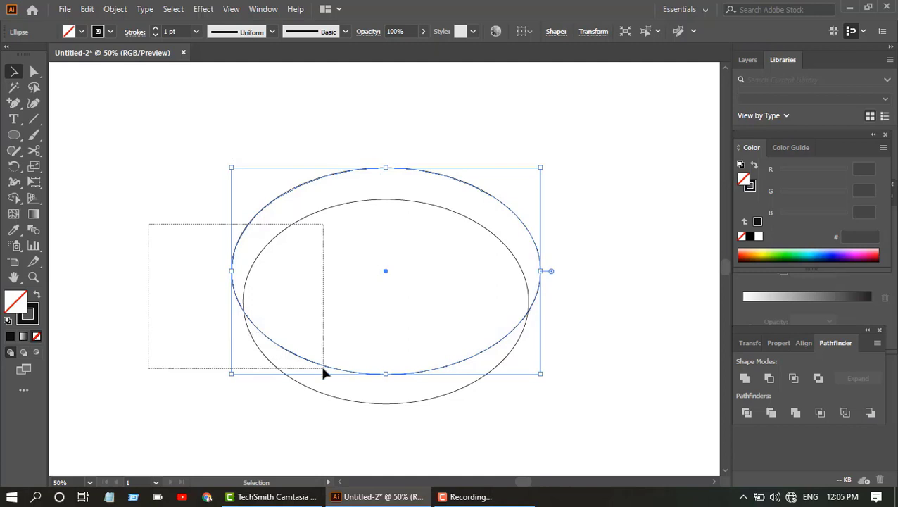
{"action": "left_click_drag", "start_coordinate": [149, 229], "coordinate": [320, 362]}
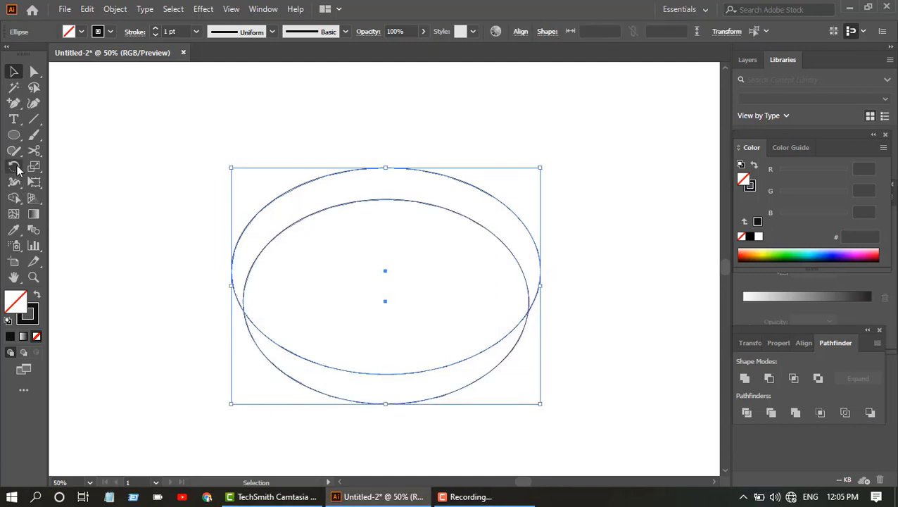
- Delete the upper ellipse regions with the Shape Builder, leaving only the bottom crescent
{"action": "left_click", "coordinate": [14, 198]}
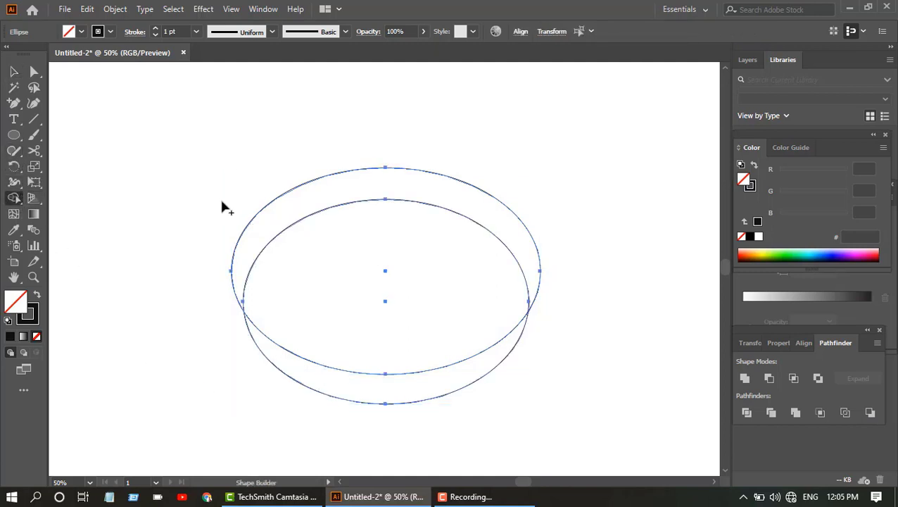
{"action": "left_click_drag", "start_coordinate": [222, 204], "coordinate": [293, 249]}
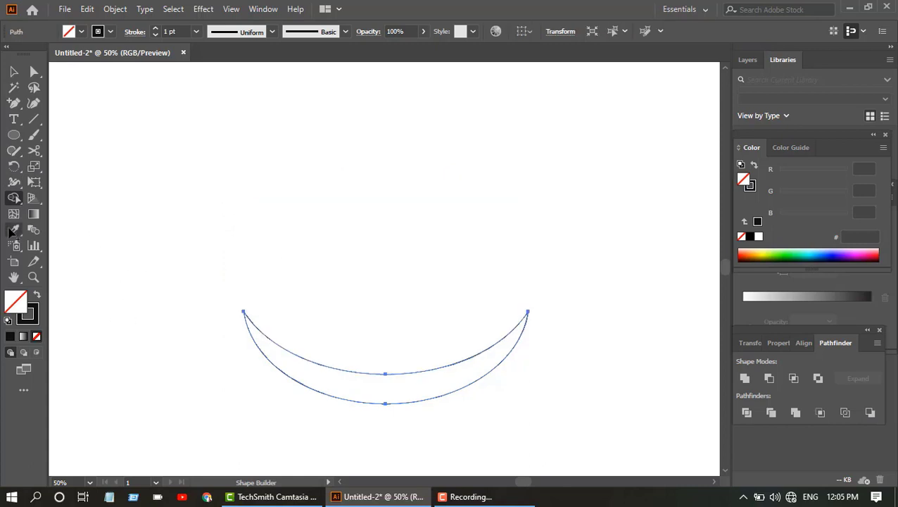
{"action": "left_click", "coordinate": [15, 137]}
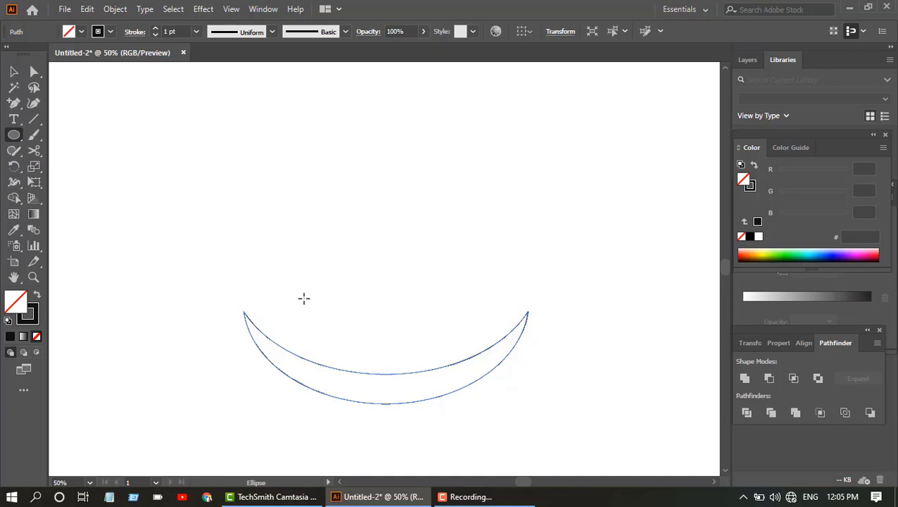
- Draw a tall narrow ellipse over the hull's left side and send it to the back
{"action": "left_click_drag", "start_coordinate": [303, 296], "coordinate": [346, 385]}
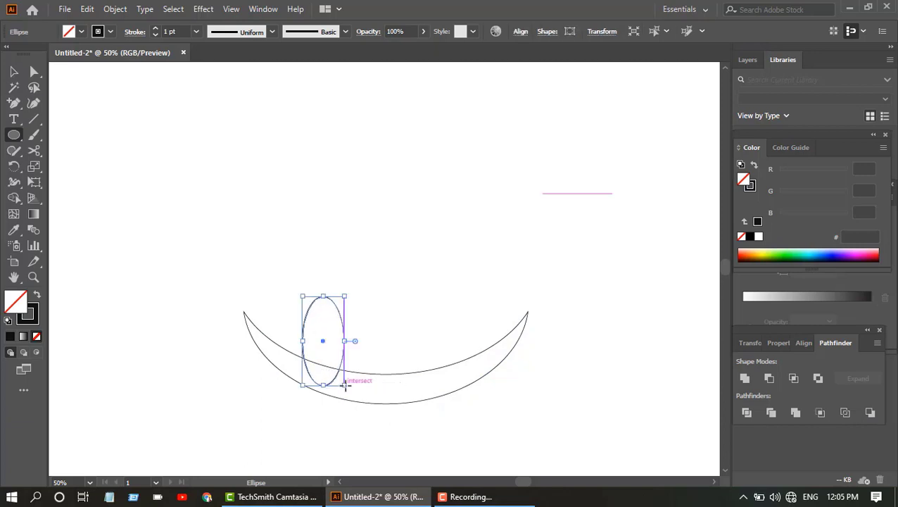
{"action": "left_click_drag", "start_coordinate": [325, 296], "coordinate": [318, 287]}
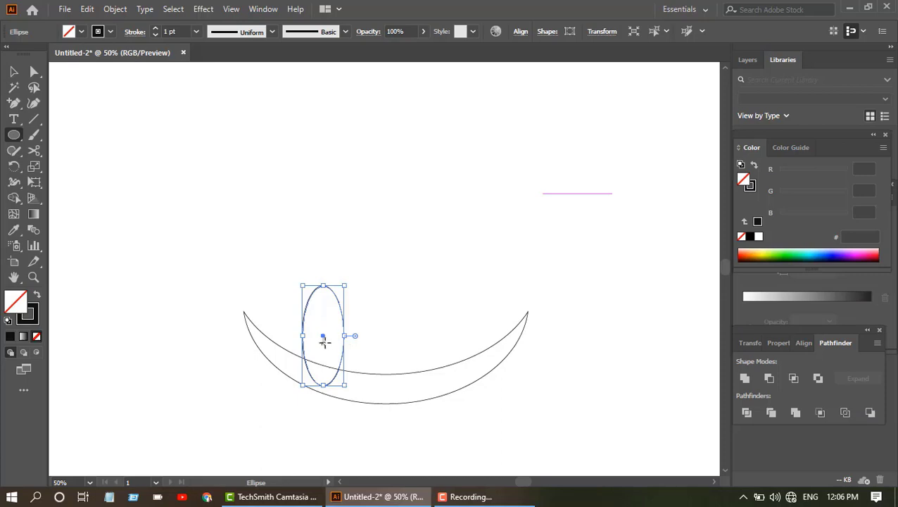
{"action": "left_click", "coordinate": [16, 75]}
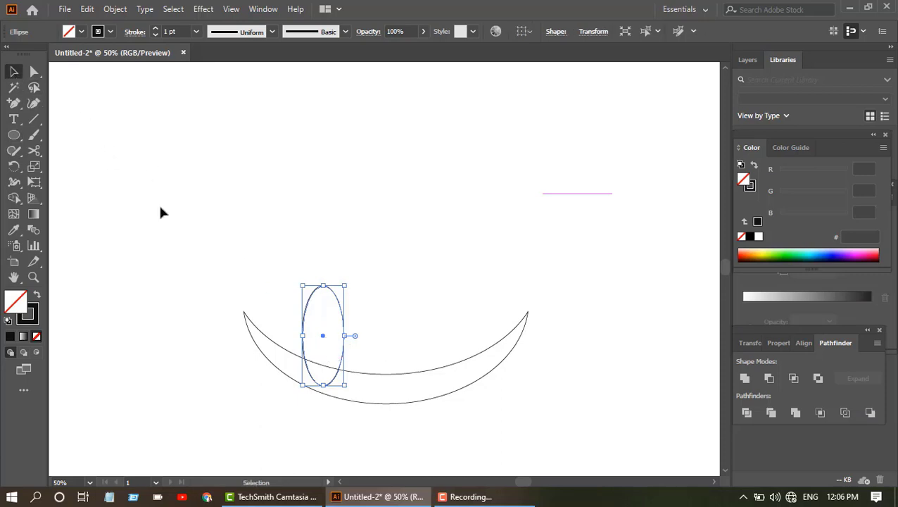
{"action": "right_click", "coordinate": [330, 345]}
{"action": "mouse_move", "coordinate": [367, 275]}
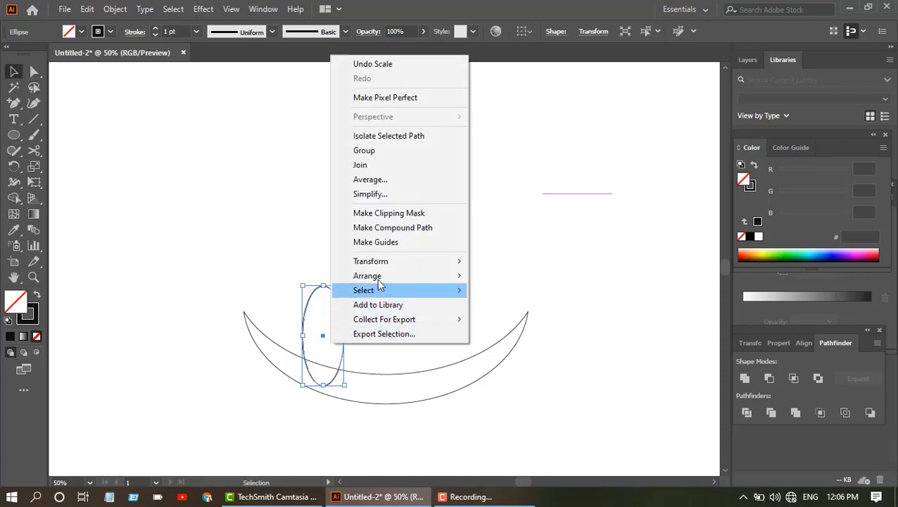
{"action": "left_click", "coordinate": [510, 319]}
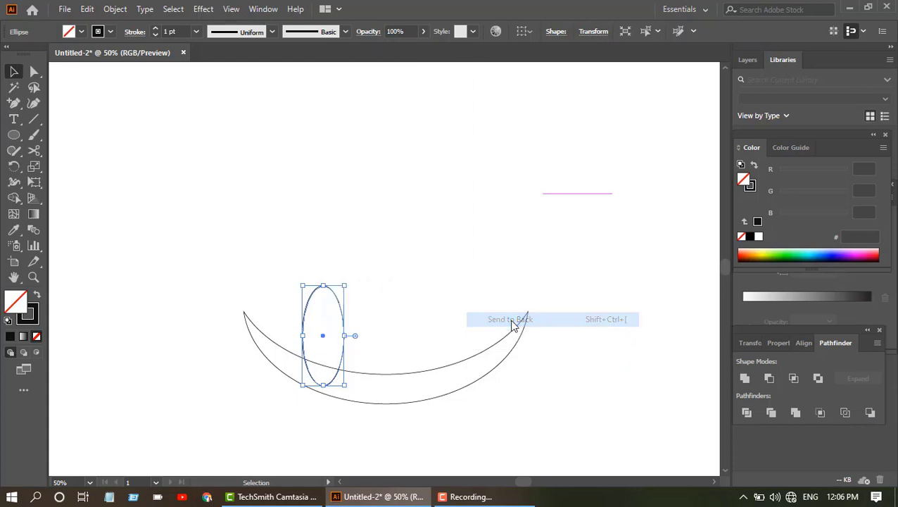
{"action": "left_click", "coordinate": [260, 251]}
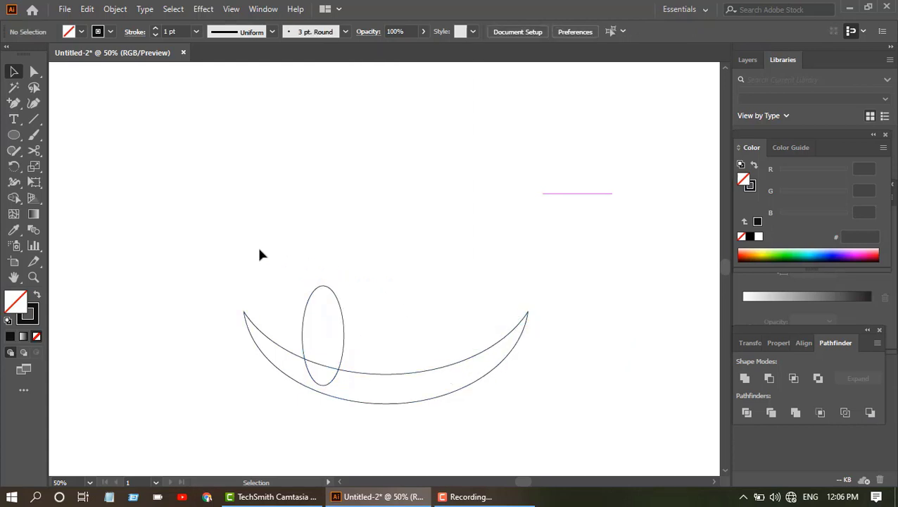
{"action": "left_click", "coordinate": [315, 296]}
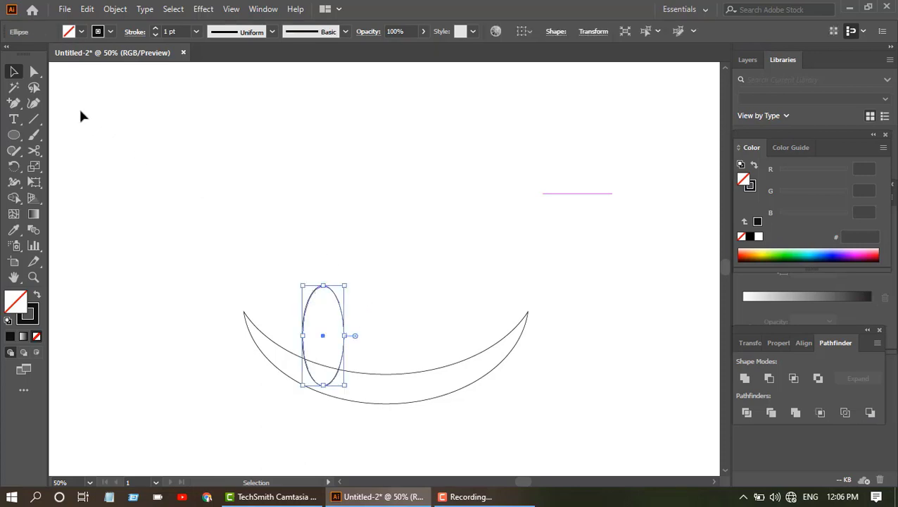
{"action": "left_click", "coordinate": [188, 202]}
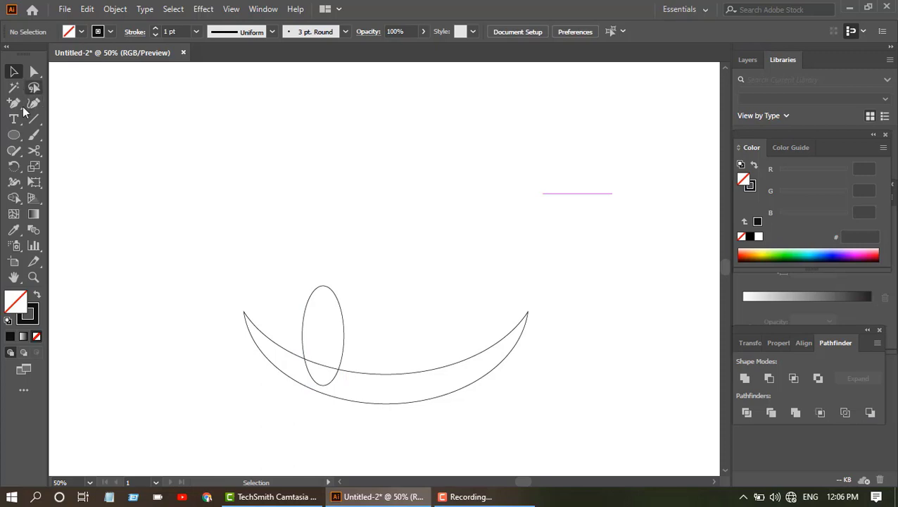
{"action": "left_click", "coordinate": [18, 138]}
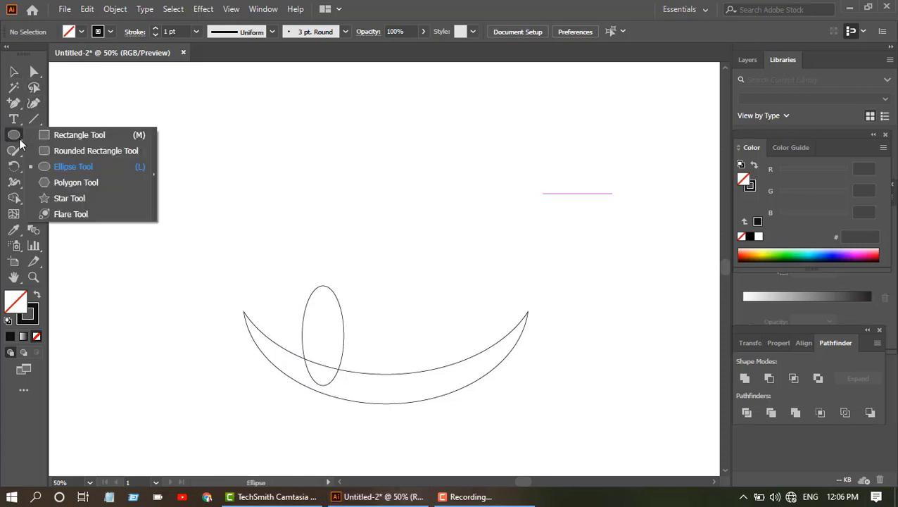
- Draw a roughly 301 × 179 px rectangle from the ellipse's top across the hull
{"action": "left_click", "coordinate": [76, 135]}
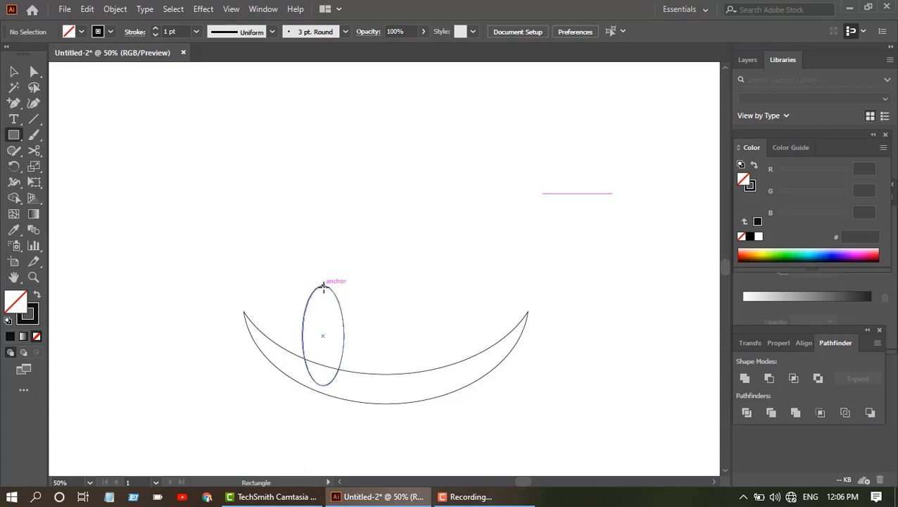
{"action": "left_click_drag", "start_coordinate": [324, 286], "coordinate": [476, 377]}
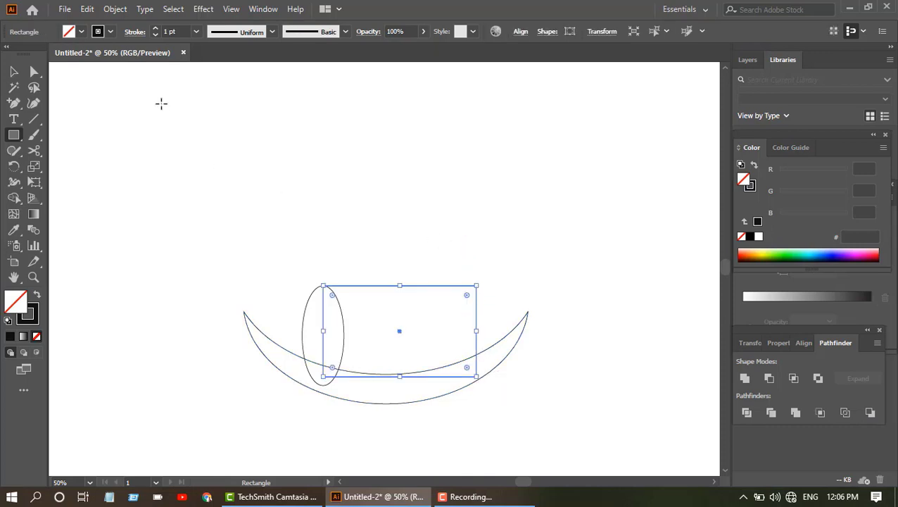
{"action": "left_click", "coordinate": [13, 71]}
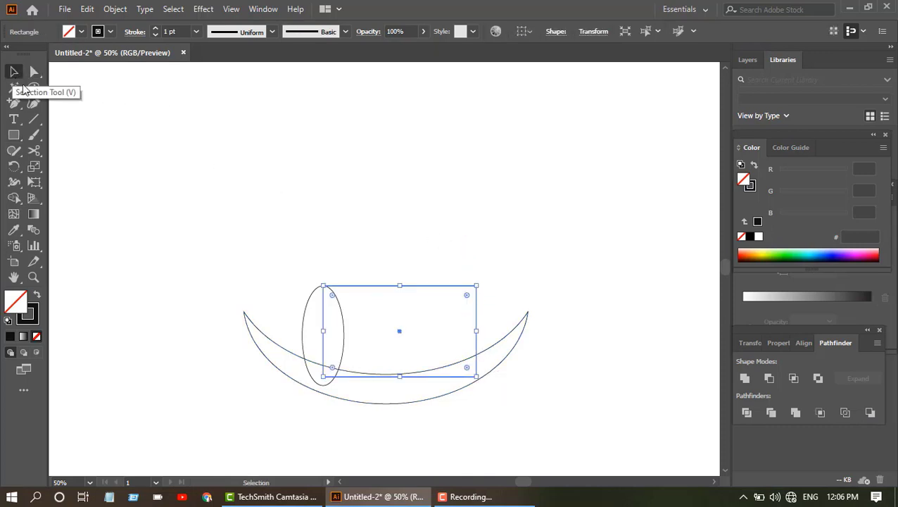
{"action": "left_click", "coordinate": [325, 250]}
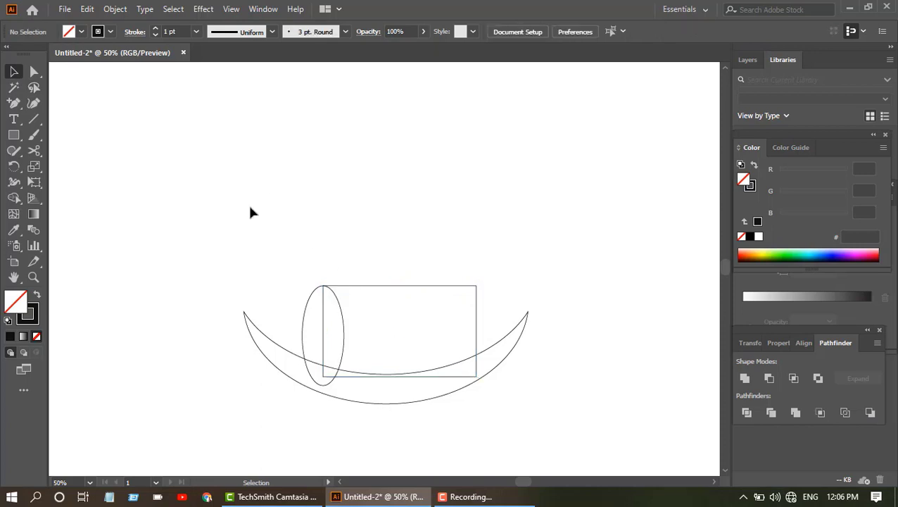
- Round the cabin rectangle's two right-hand corners to about a 62 px radius
{"action": "key", "text": "a"}
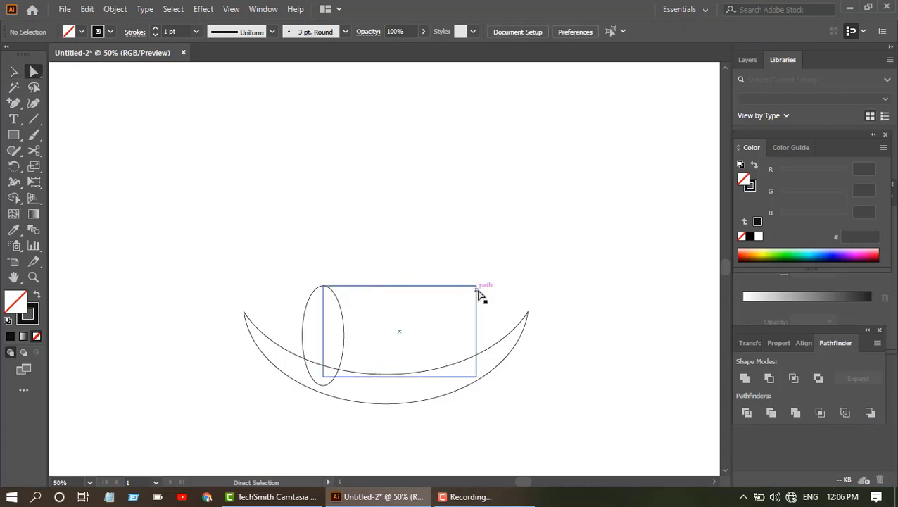
{"action": "left_click", "coordinate": [477, 296]}
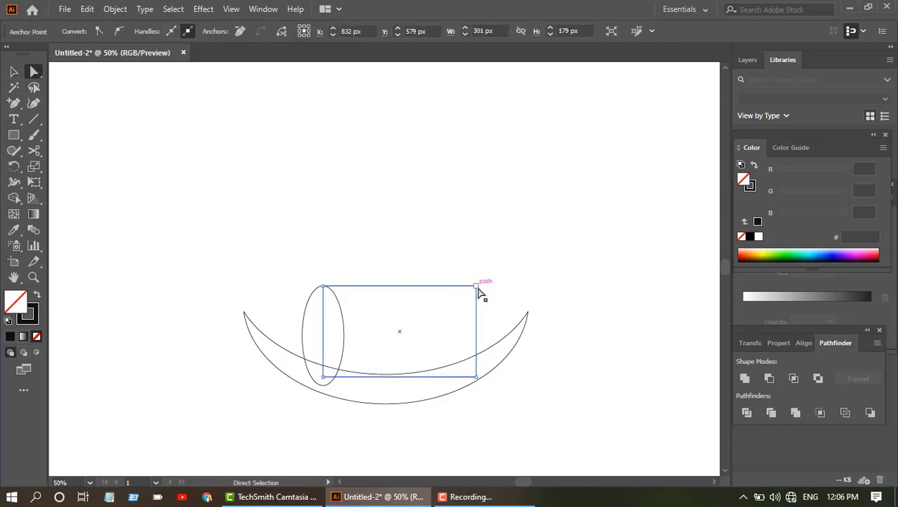
{"action": "left_click_drag", "start_coordinate": [478, 292], "coordinate": [479, 293]}
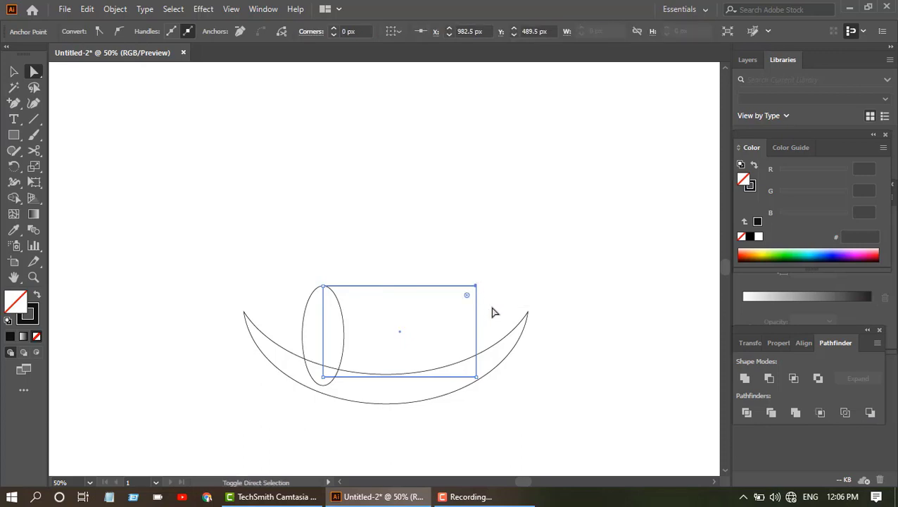
{"action": "left_click", "coordinate": [477, 377], "text": "shift"}
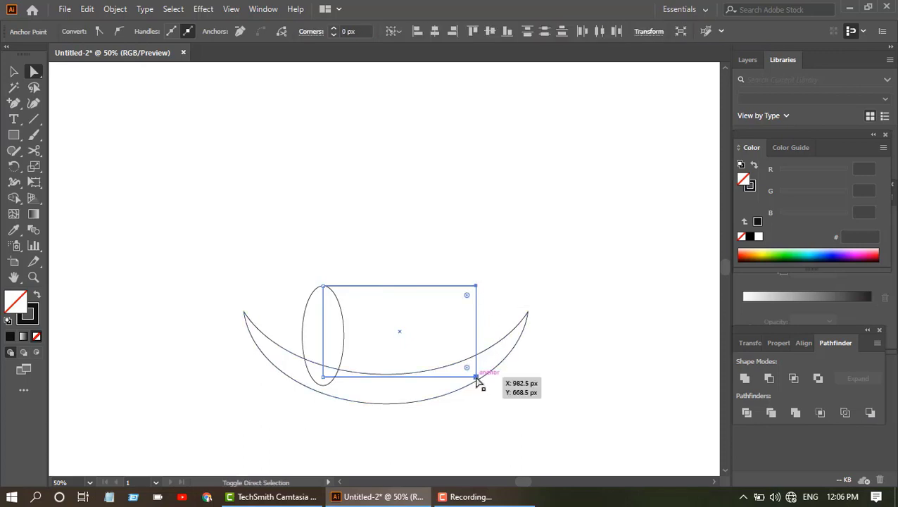
{"action": "left_click_drag", "start_coordinate": [467, 297], "coordinate": [443, 320]}
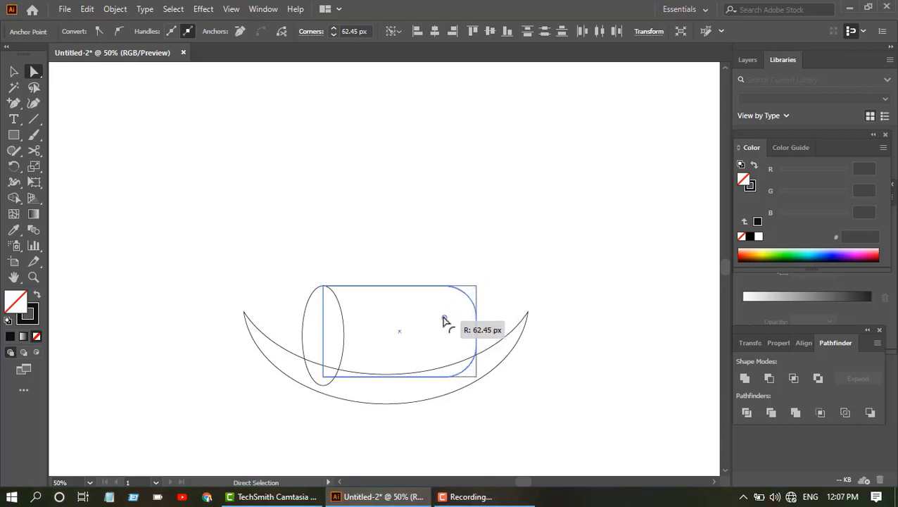
{"action": "left_click", "coordinate": [498, 252]}
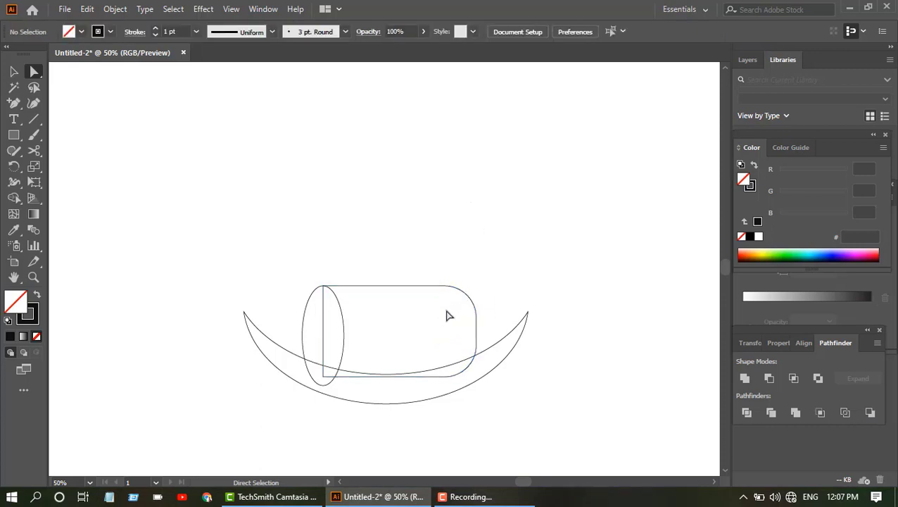
{"action": "left_click", "coordinate": [417, 286]}
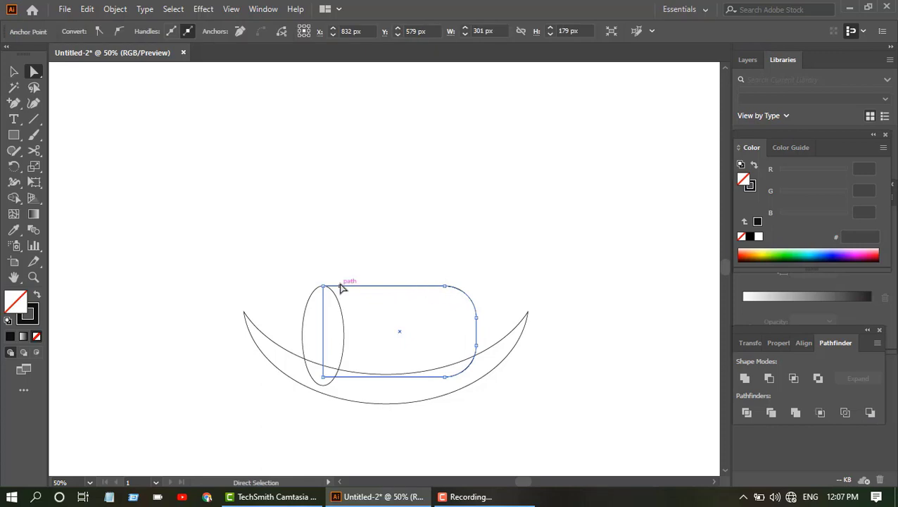
{"action": "left_click", "coordinate": [13, 71]}
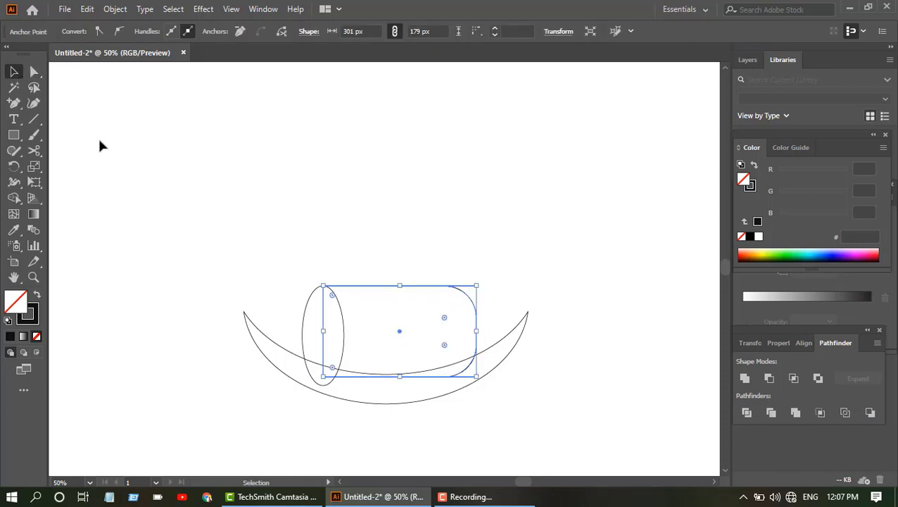
- Send the rounded cabin rectangle behind the hull and tall ellipse
{"action": "right_click", "coordinate": [441, 294]}
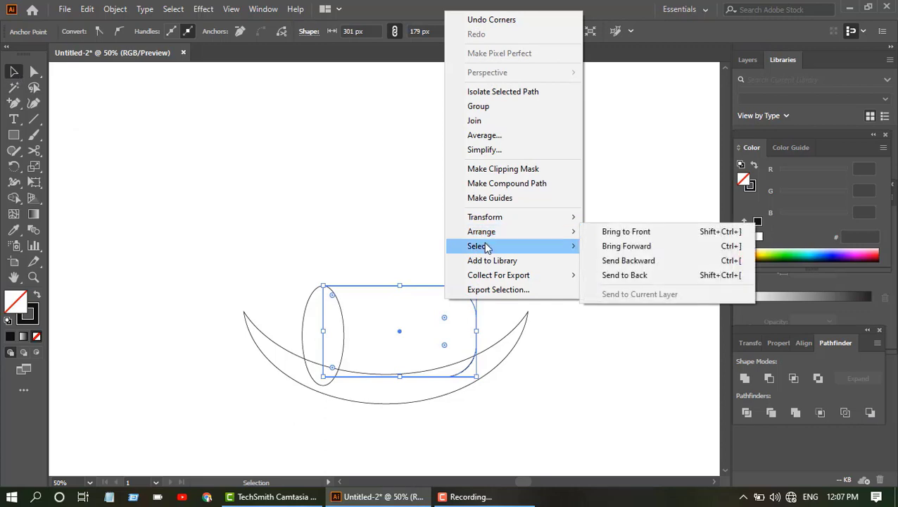
{"action": "mouse_move", "coordinate": [482, 231]}
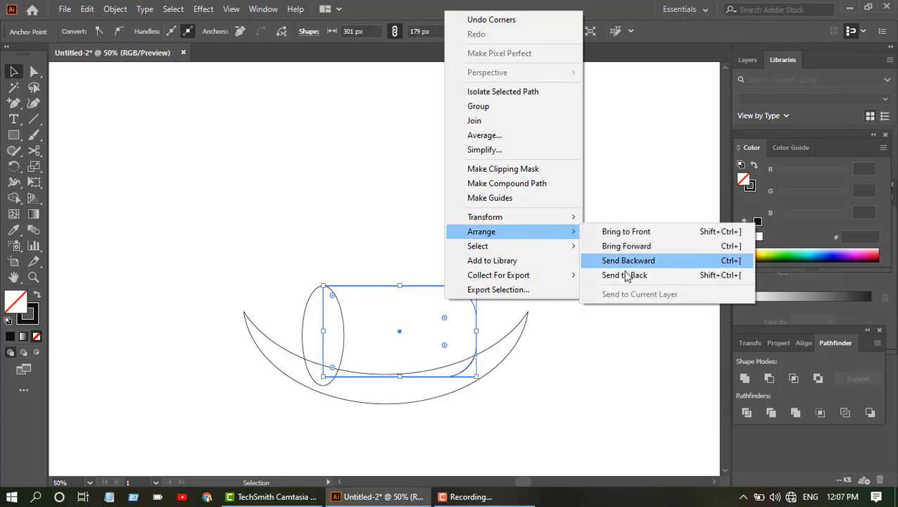
{"action": "left_click", "coordinate": [625, 275]}
{"action": "left_click", "coordinate": [503, 268]}
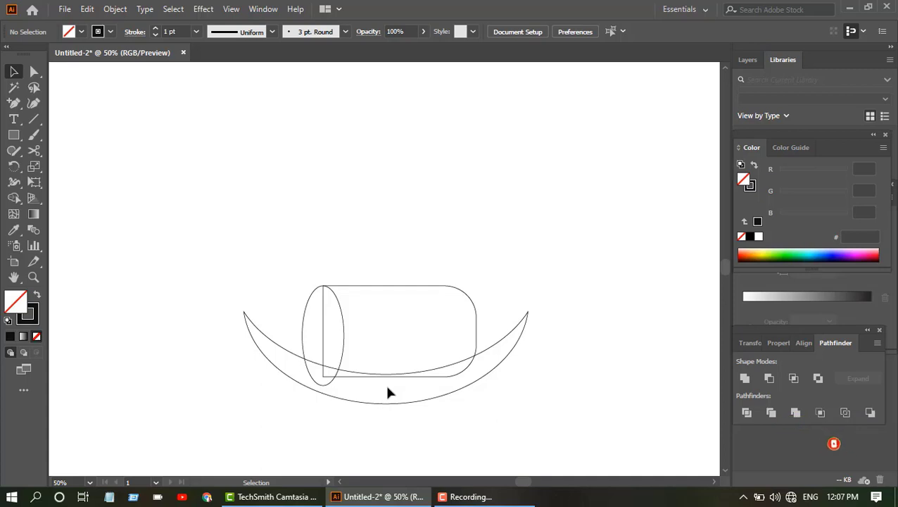
{"action": "left_click", "coordinate": [264, 356]}
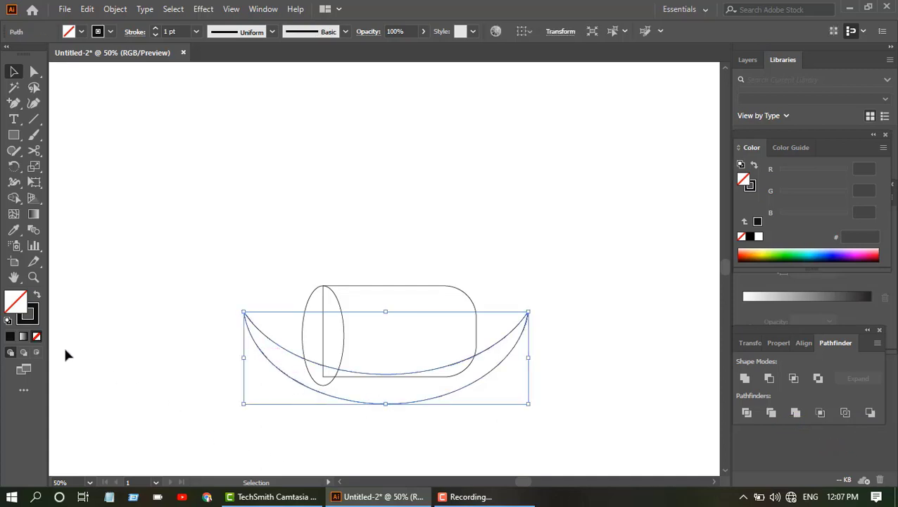
- Give the crescent hull a #212223 near-black fill
{"action": "double_click", "coordinate": [16, 303]}
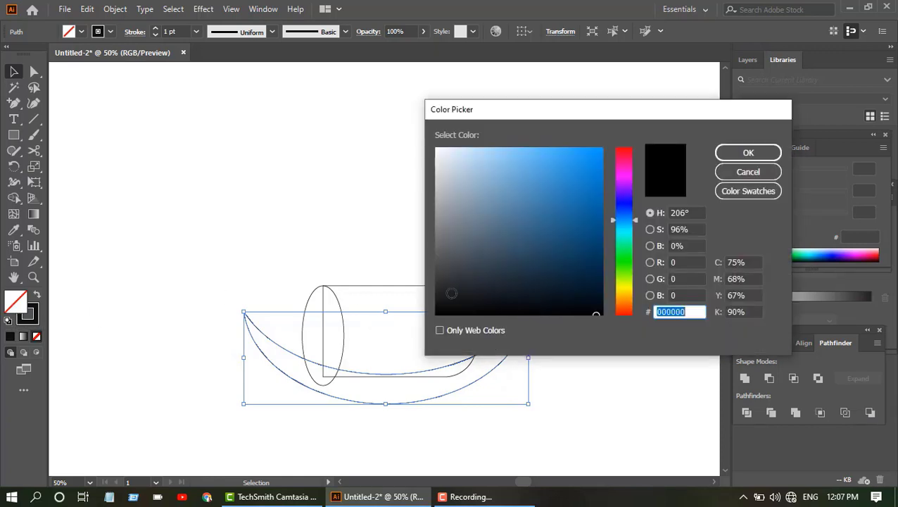
{"action": "left_click", "coordinate": [446, 291]}
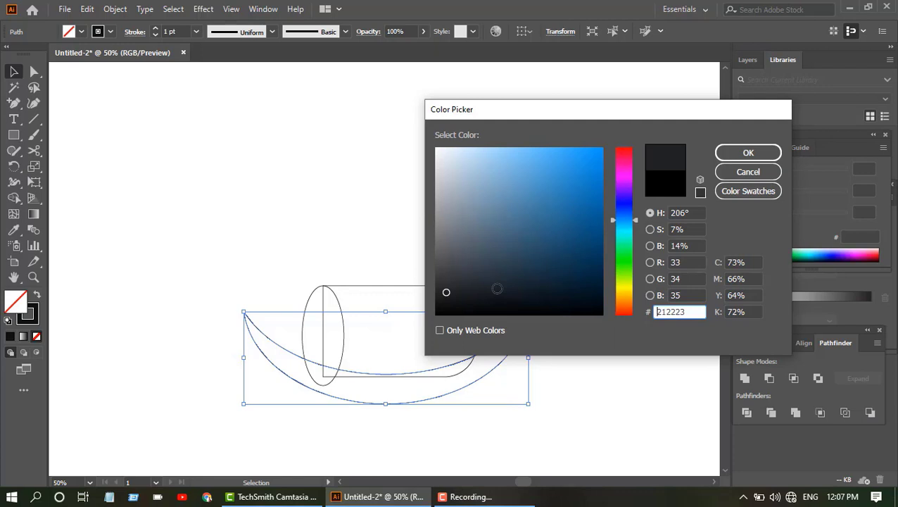
{"action": "left_click", "coordinate": [750, 154]}
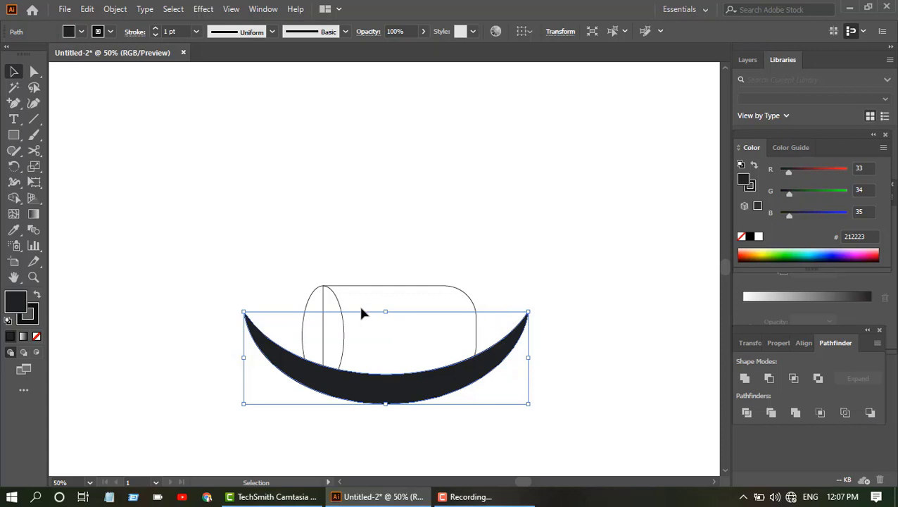
{"action": "left_click", "coordinate": [316, 342]}
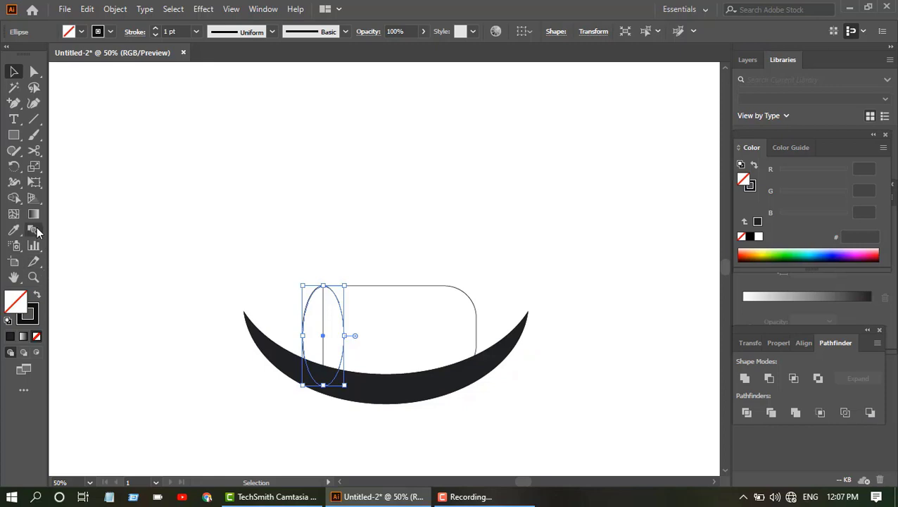
- Give the tall upright ellipse a pink-purple #D478EA fill
{"action": "double_click", "coordinate": [18, 308]}
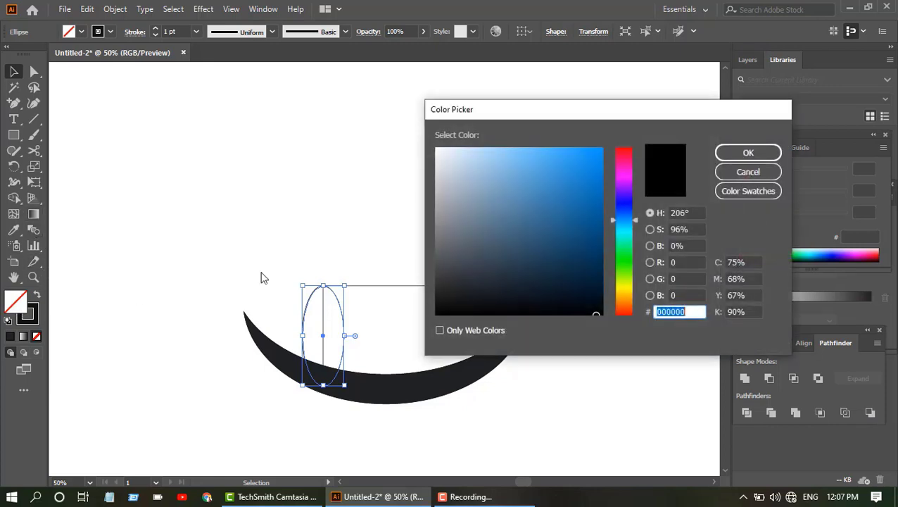
{"action": "left_click", "coordinate": [628, 184]}
{"action": "left_click", "coordinate": [517, 161]}
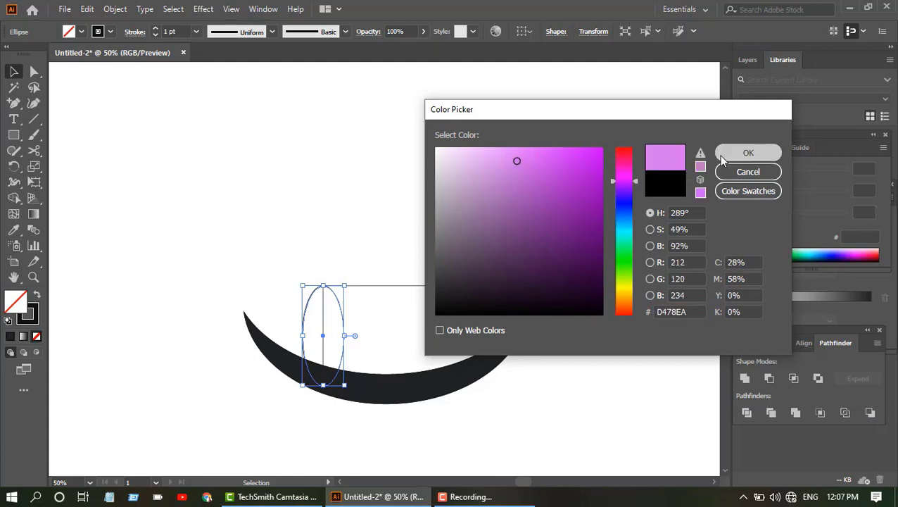
{"action": "left_click", "coordinate": [748, 152]}
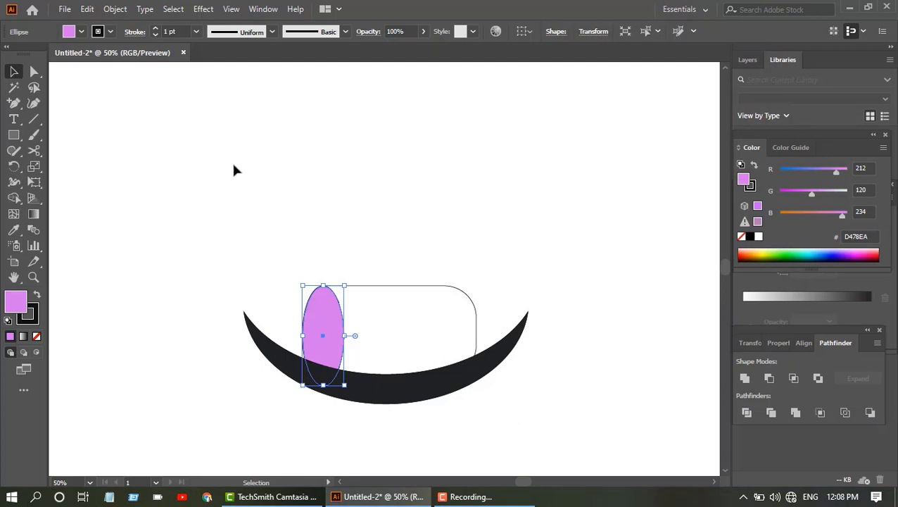
{"action": "left_click", "coordinate": [442, 313]}
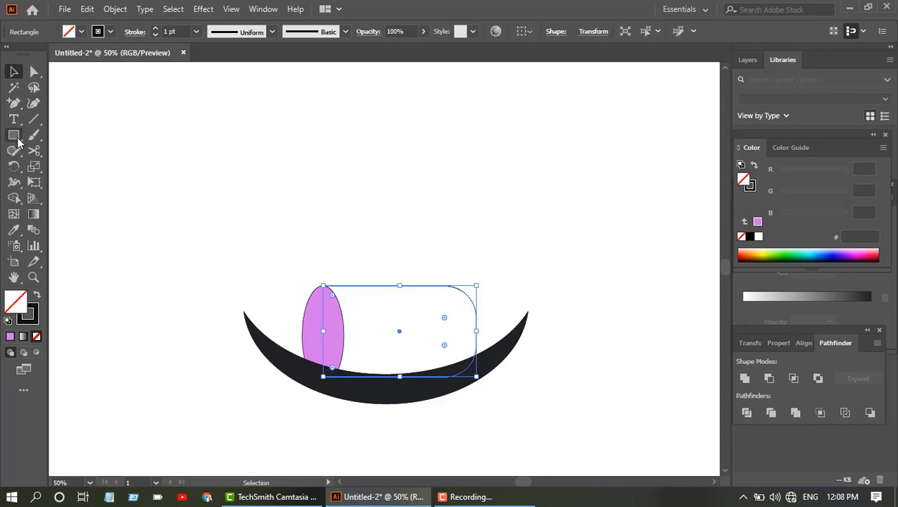
- Give the rounded cabin rectangle a green #07931F fill
{"action": "double_click", "coordinate": [28, 308]}
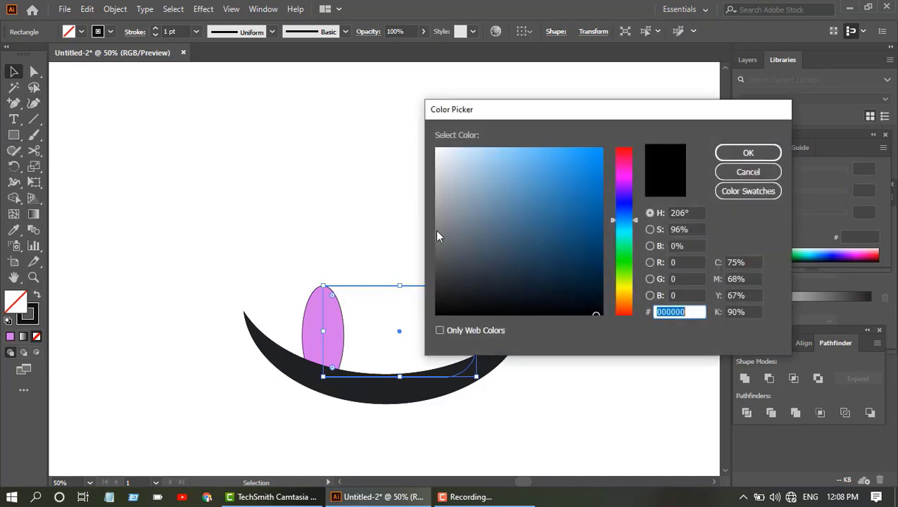
{"action": "left_click_drag", "start_coordinate": [621, 230], "coordinate": [621, 255]}
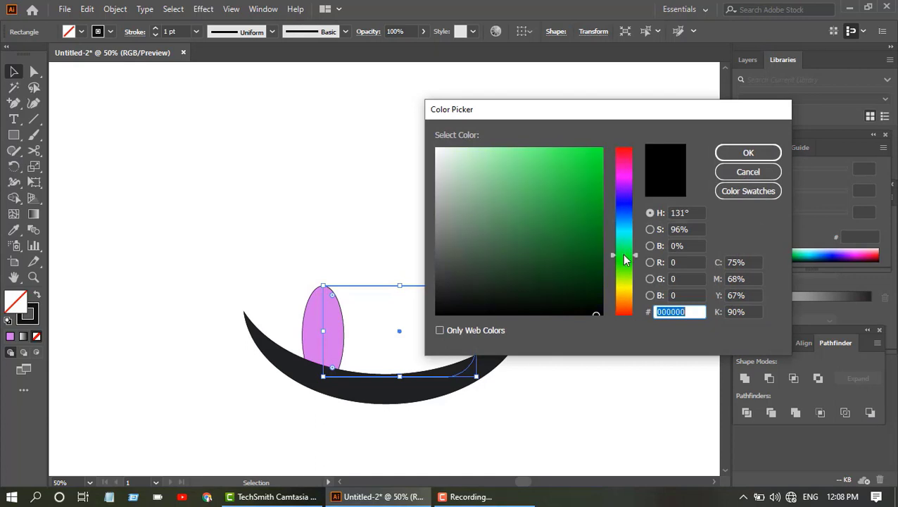
{"action": "left_click", "coordinate": [595, 217]}
{"action": "left_click", "coordinate": [745, 153]}
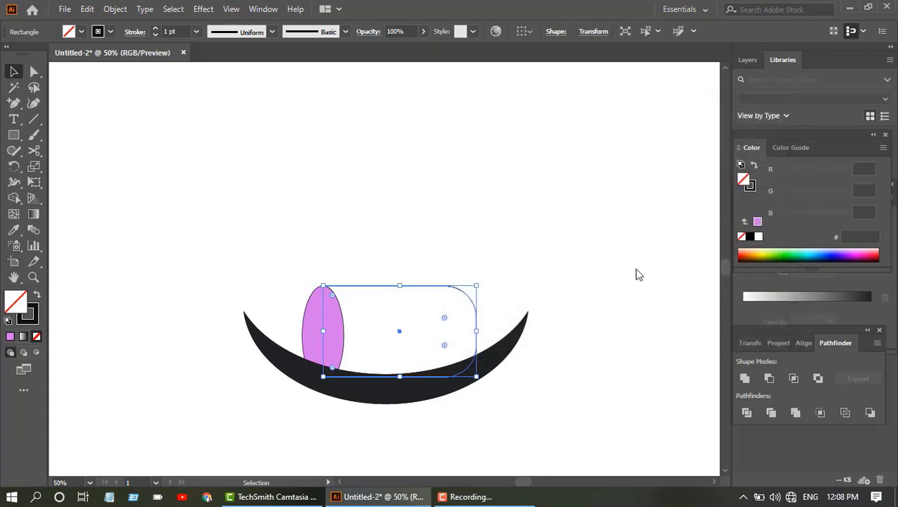
{"action": "left_click", "coordinate": [470, 165]}
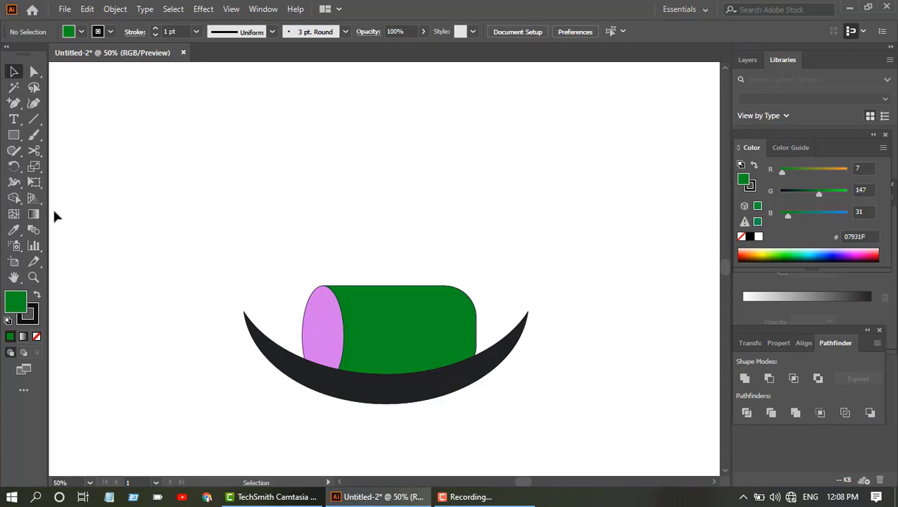
- Draw an ellipse about 138 by 109 px centred on the green cabin
{"action": "left_click", "coordinate": [14, 136]}
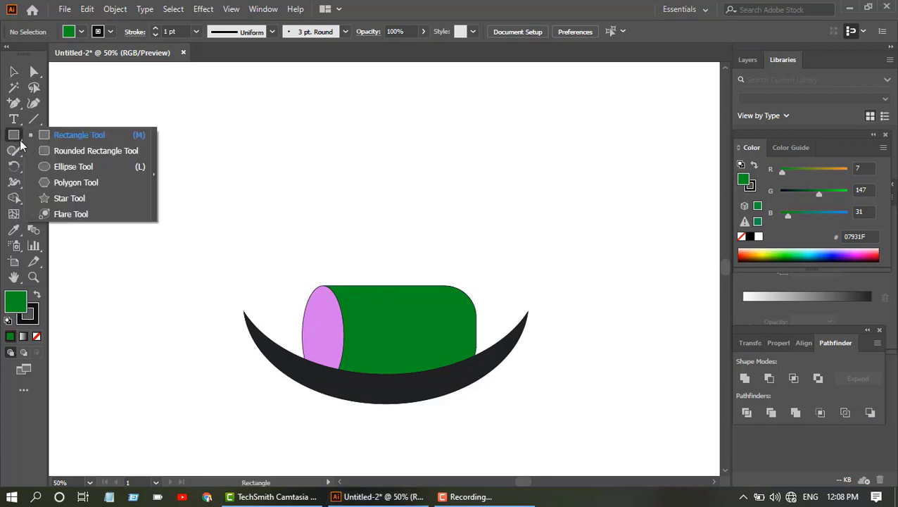
{"action": "left_click", "coordinate": [93, 167]}
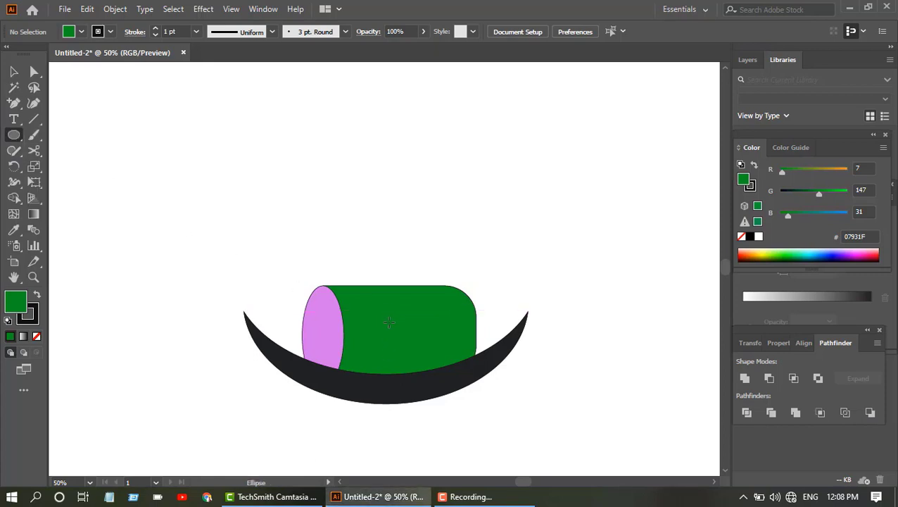
{"action": "left_click_drag", "start_coordinate": [368, 304], "coordinate": [437, 361]}
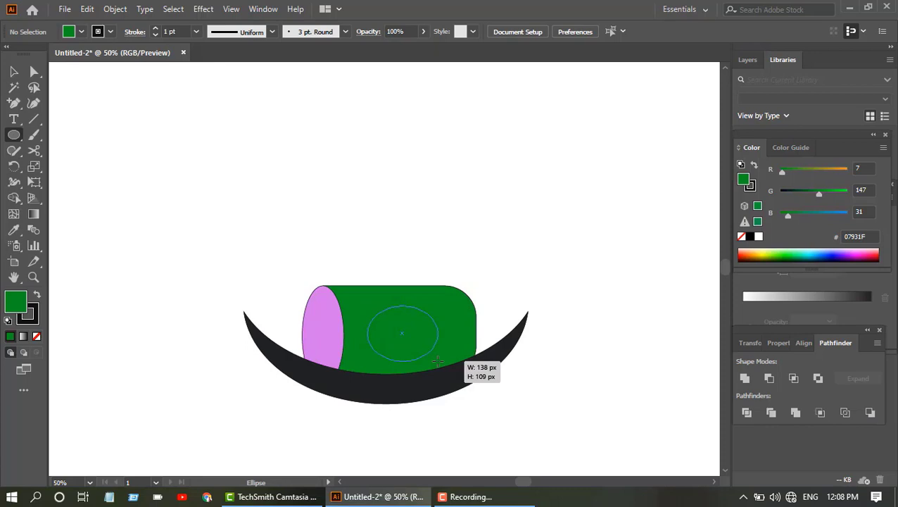
{"action": "left_click_drag", "start_coordinate": [437, 360], "coordinate": [438, 360]}
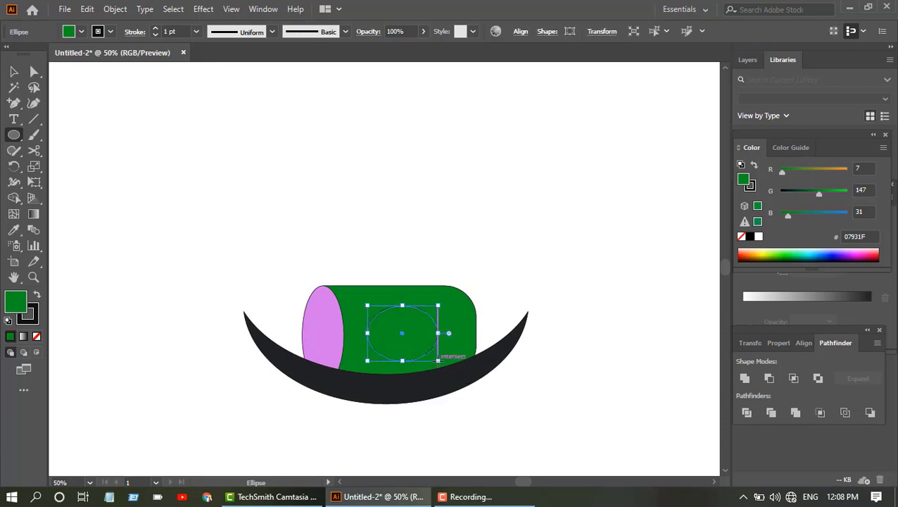
- Remove the oval's outline and fill it with bright red #F40C1E
{"action": "left_click", "coordinate": [33, 318]}
{"action": "left_click", "coordinate": [35, 336]}
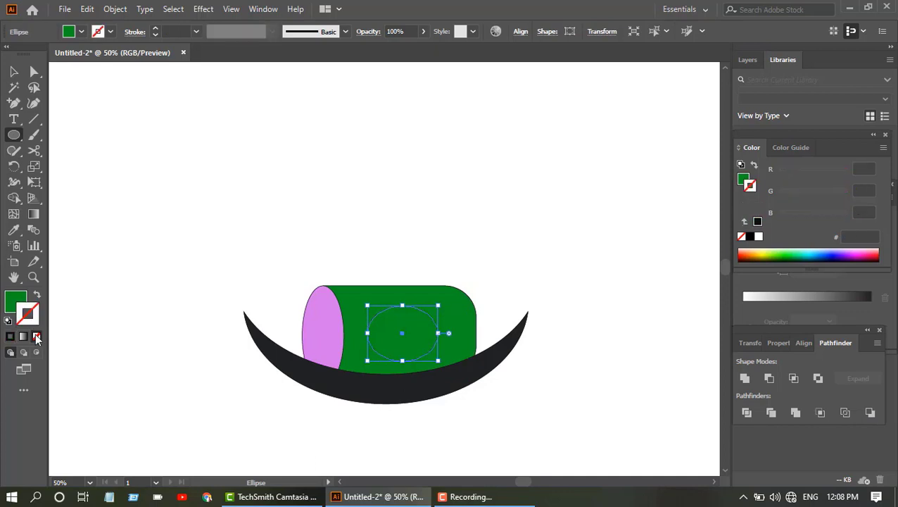
{"action": "left_click", "coordinate": [17, 304]}
{"action": "double_click", "coordinate": [17, 304]}
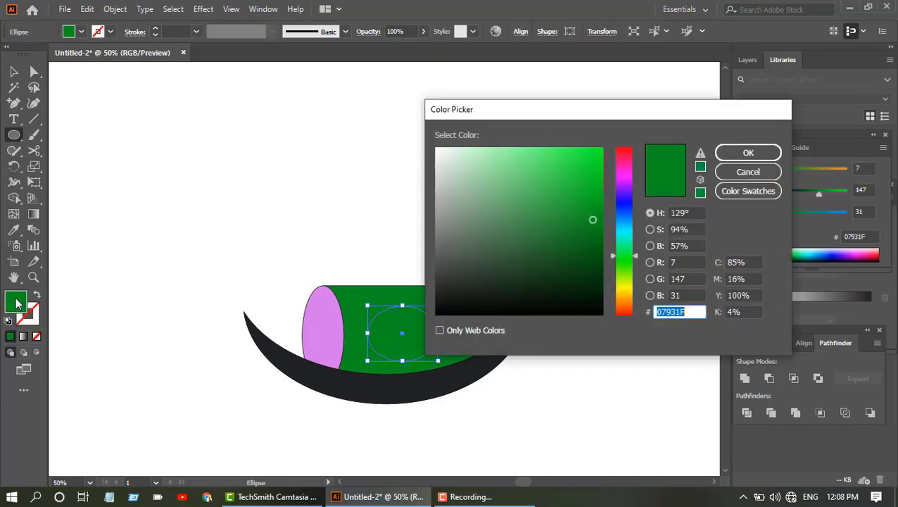
{"action": "left_click", "coordinate": [618, 152]}
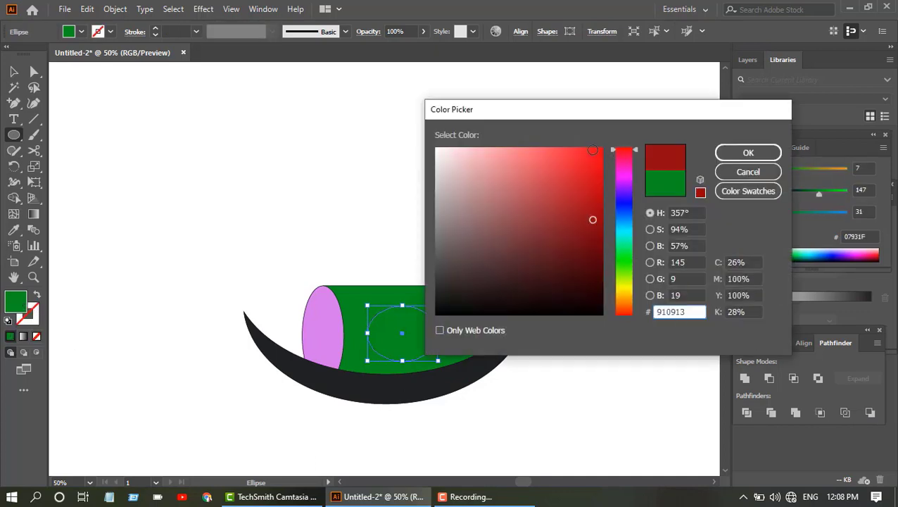
{"action": "left_click", "coordinate": [594, 151]}
{"action": "left_click", "coordinate": [748, 152]}
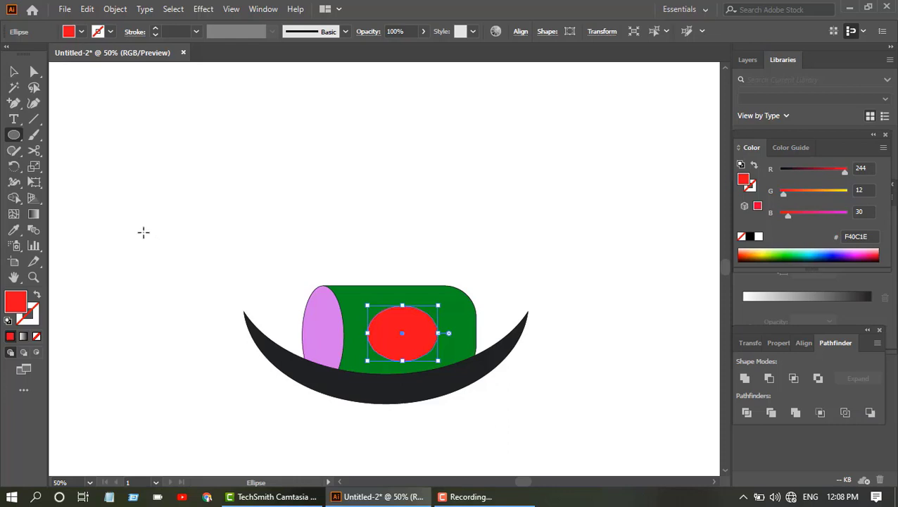
{"action": "left_click", "coordinate": [14, 71]}
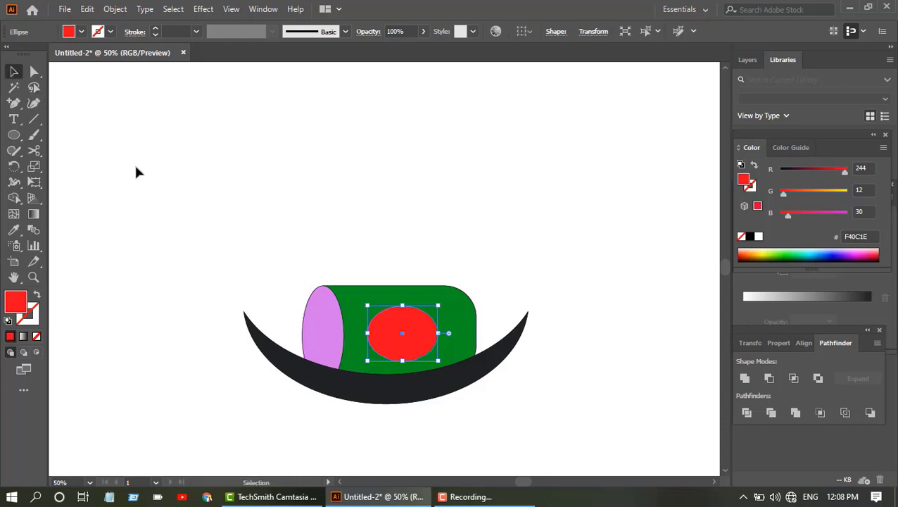
{"action": "left_click", "coordinate": [221, 241]}
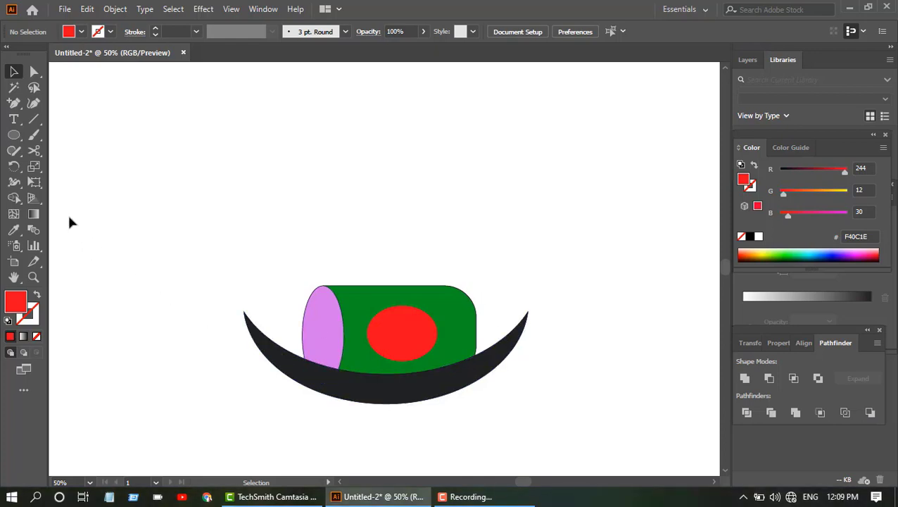
- Draw a slanted oar line, about 297.5 px at 293°, across the hull's right end
{"action": "left_click", "coordinate": [34, 119]}
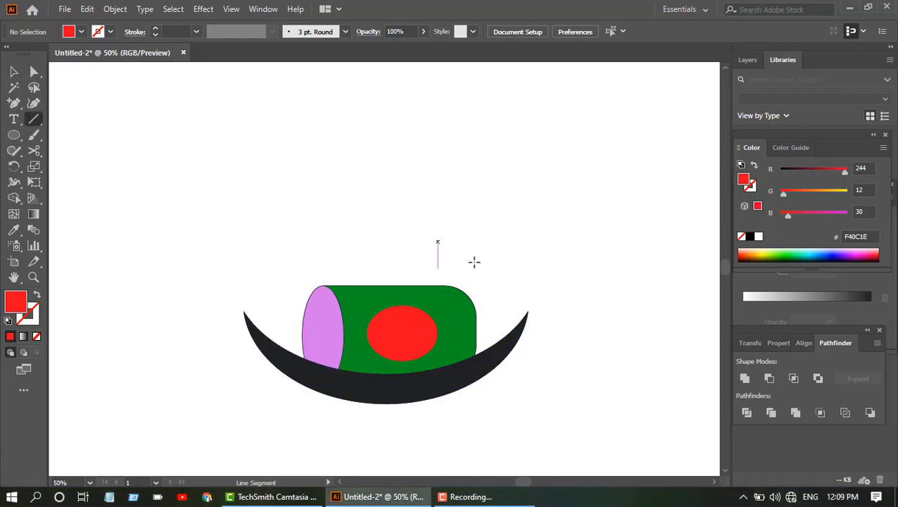
{"action": "left_click_drag", "start_coordinate": [476, 378], "coordinate": [476, 268]}
{"action": "mouse_move", "coordinate": [464, 310]}
{"action": "left_mouse_down"}
{"action": "mouse_move", "coordinate": [461, 264]}
{"action": "mouse_move", "coordinate": [519, 405]}
{"action": "left_mouse_up"}
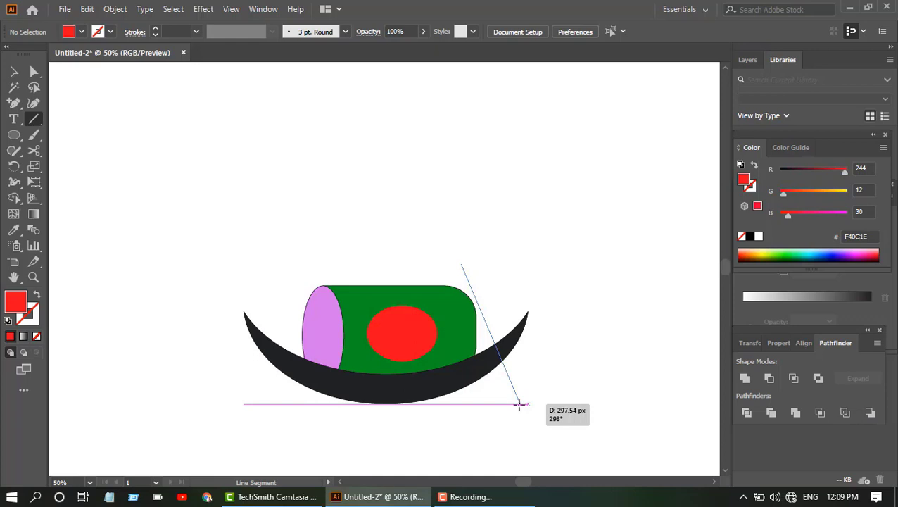
{"action": "left_click_drag", "start_coordinate": [519, 403], "coordinate": [519, 403]}
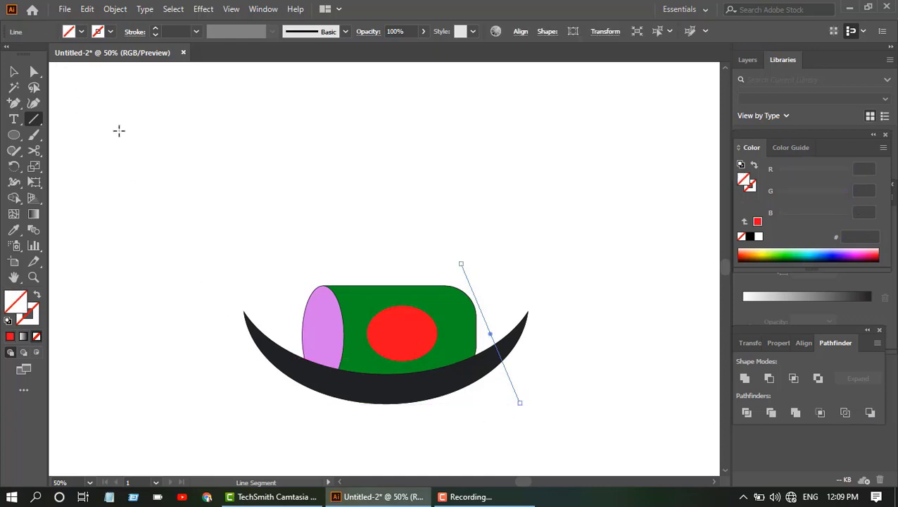
{"action": "left_click", "coordinate": [116, 10]}
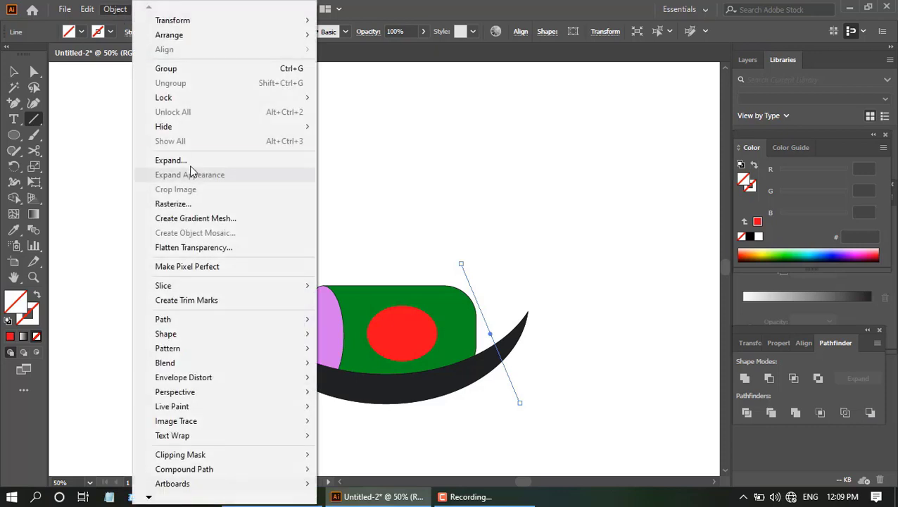
{"action": "left_click", "coordinate": [176, 160]}
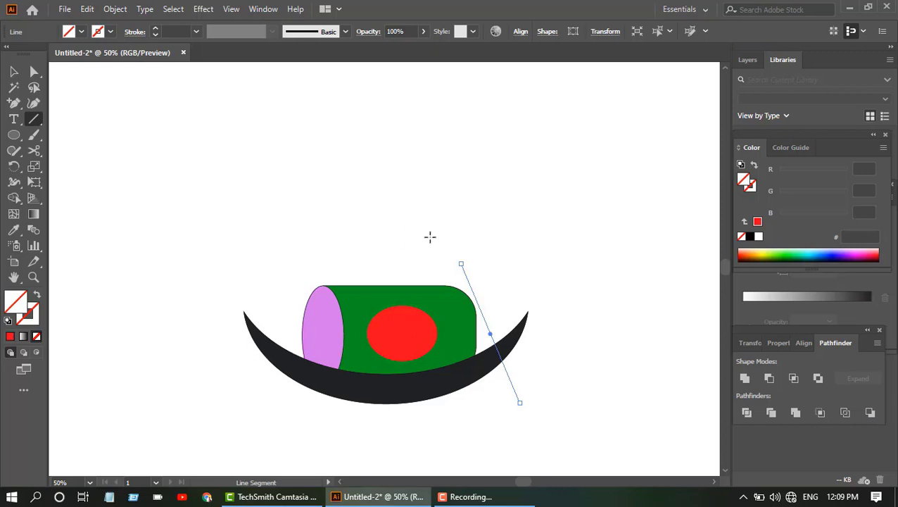
{"action": "left_click", "coordinate": [13, 71]}
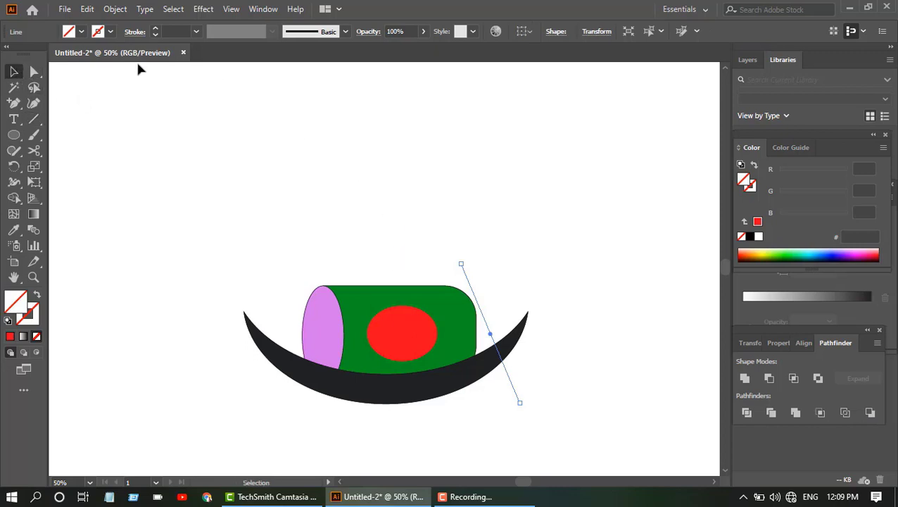
- Add a stroke to the oar line and raise its weight to 11 pt
{"action": "left_click", "coordinate": [153, 29]}
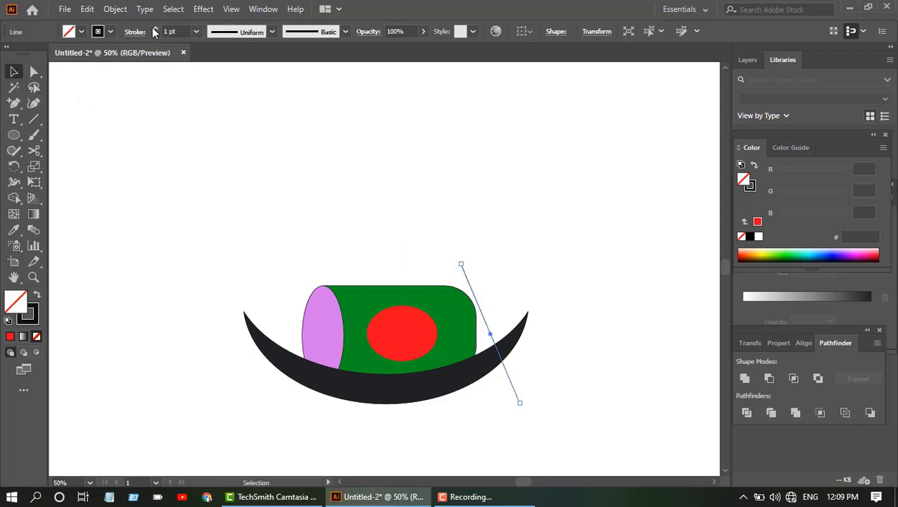
{"action": "left_click", "coordinate": [154, 28]}
{"action": "left_click", "coordinate": [154, 28]}
{"action": "left_click", "coordinate": [154, 28]}
{"action": "left_click", "coordinate": [154, 28]}
{"action": "left_click", "coordinate": [154, 28]}
{"action": "left_click", "coordinate": [154, 28]}
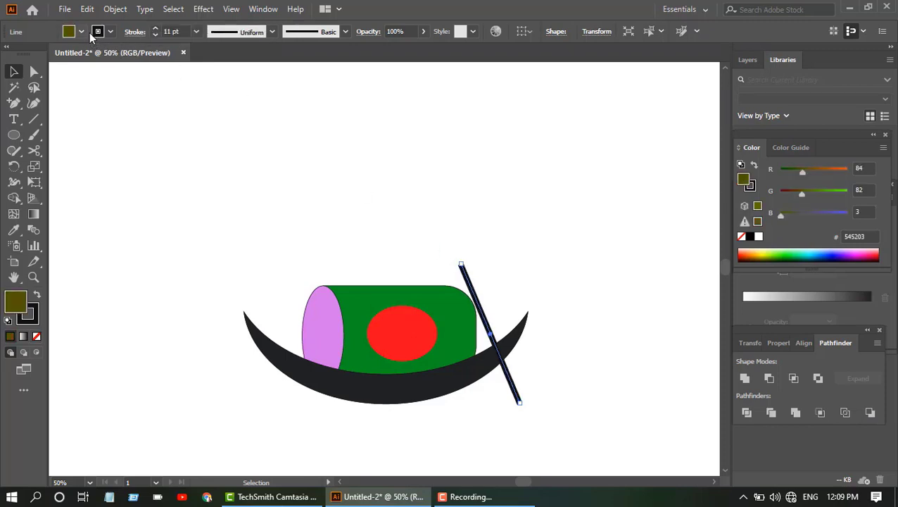
- Set the oar's stroke colour to dark brown from the swatches
{"action": "left_click", "coordinate": [111, 31]}
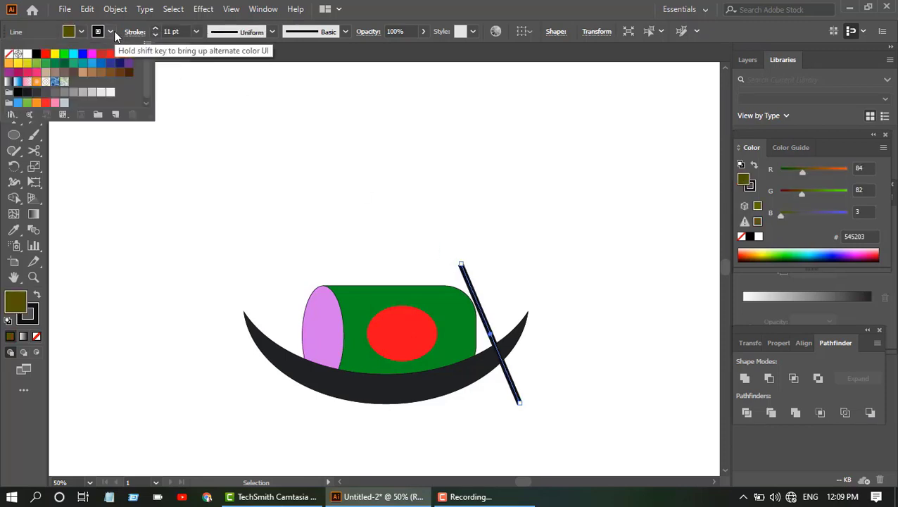
{"action": "left_click", "coordinate": [93, 73]}
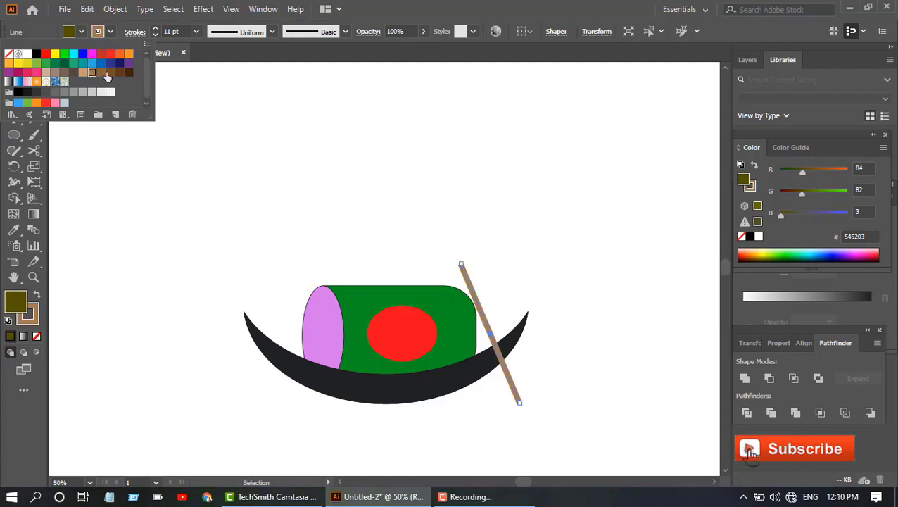
{"action": "left_click", "coordinate": [118, 72]}
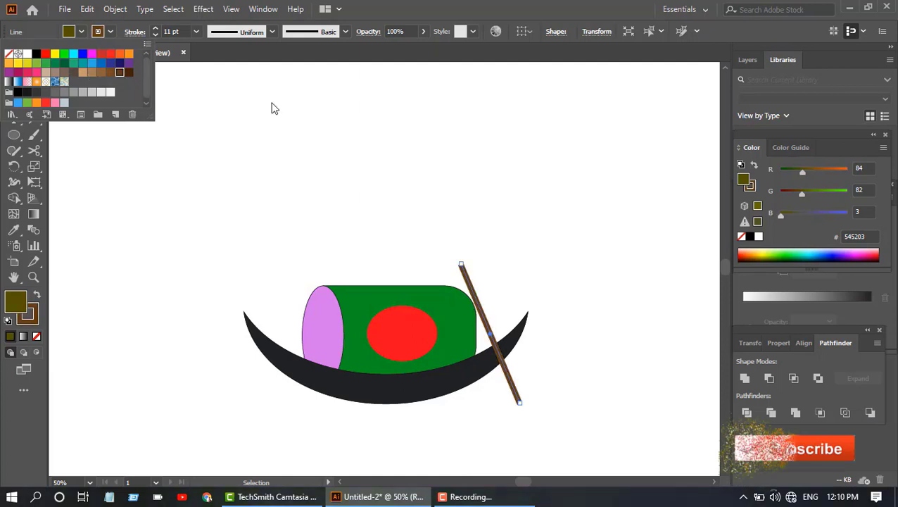
{"action": "left_click", "coordinate": [244, 109]}
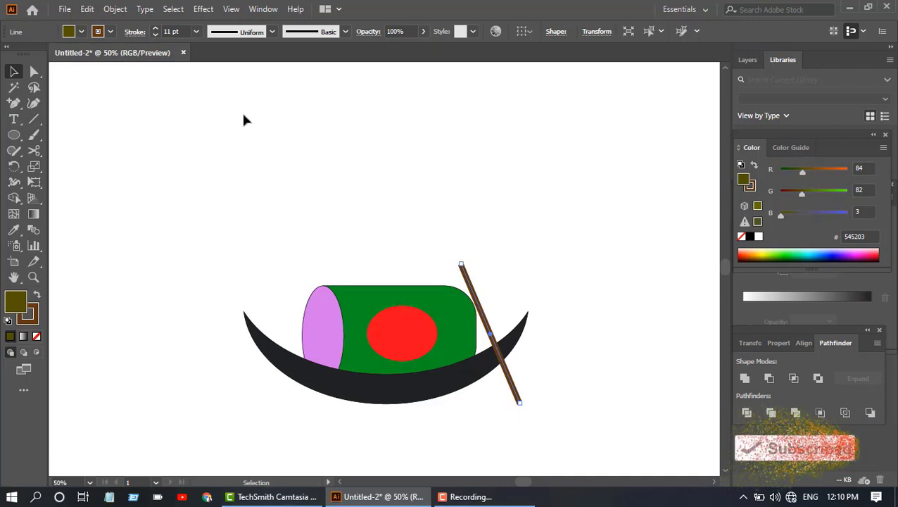
{"action": "left_click", "coordinate": [272, 32]}
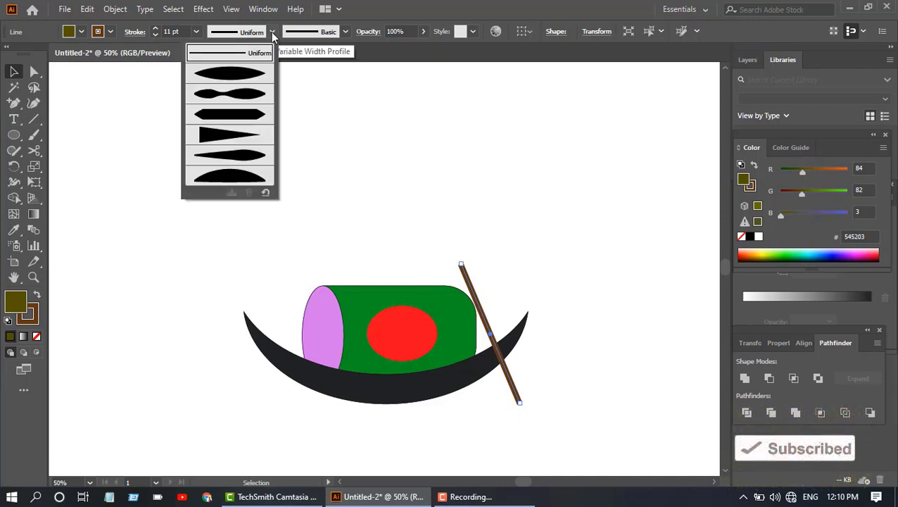
- Apply a tapered width profile to the oar and send it behind the boat
{"action": "left_click", "coordinate": [258, 172]}
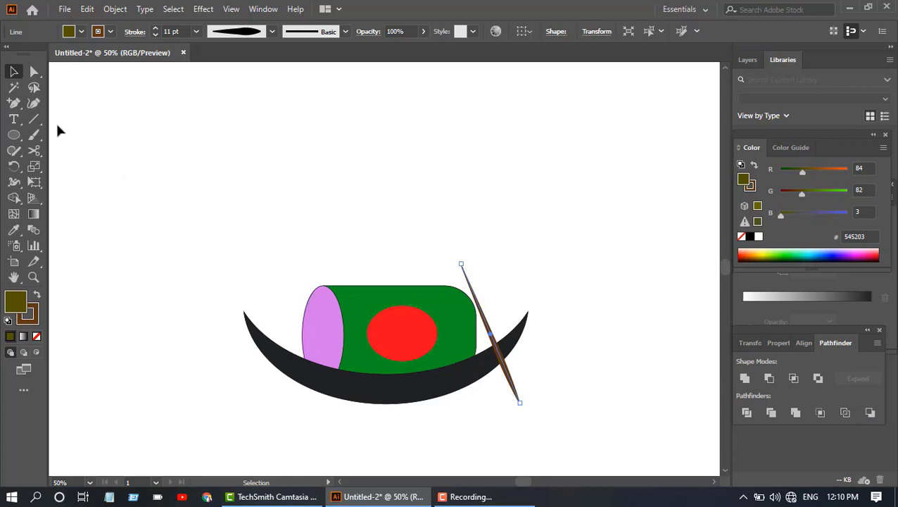
{"action": "right_click", "coordinate": [490, 337]}
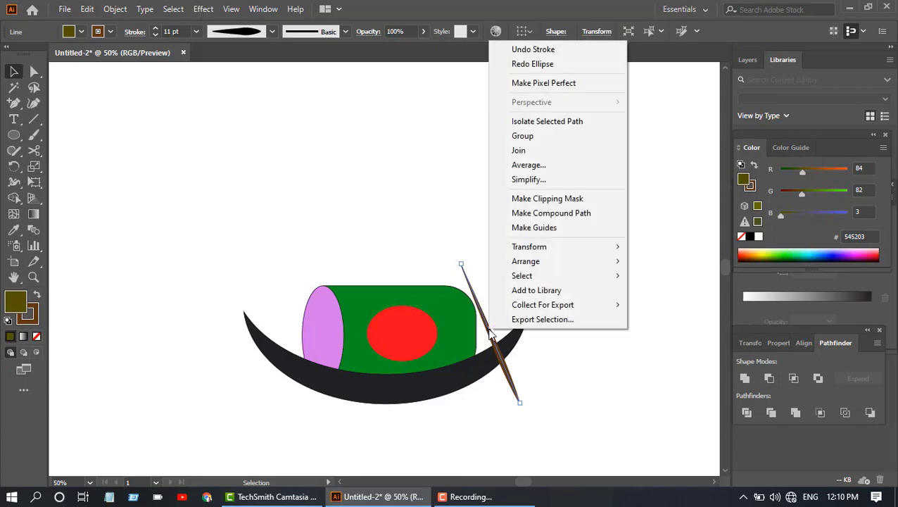
{"action": "mouse_move", "coordinate": [525, 261]}
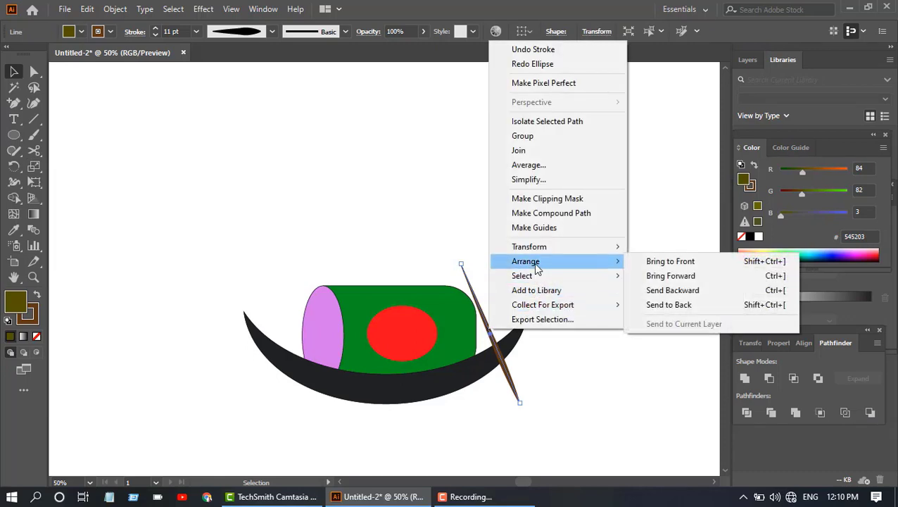
{"action": "left_click", "coordinate": [658, 305]}
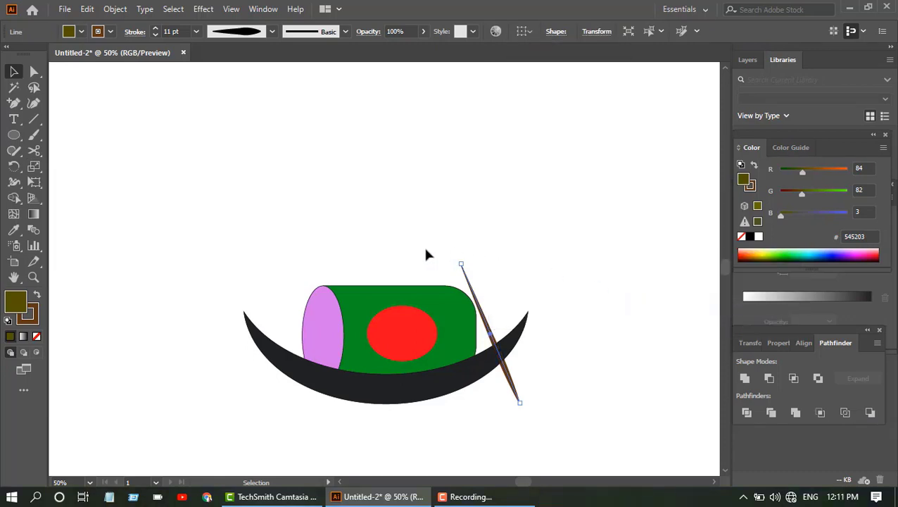
- Draw an unfilled wavy Pen path under the hull, extending past the oar
{"action": "left_click", "coordinate": [238, 255]}
{"action": "key", "text": "p"}
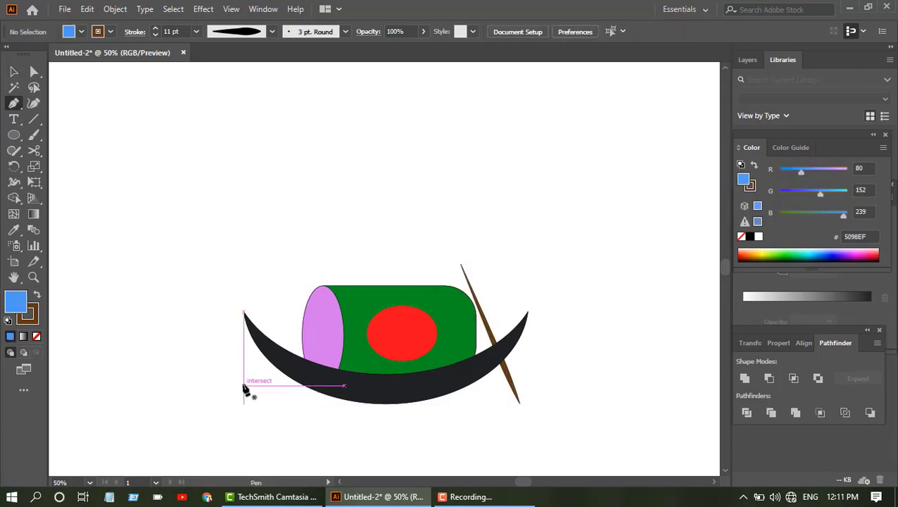
{"action": "left_click_drag", "start_coordinate": [238, 385], "coordinate": [253, 393]}
{"action": "left_click", "coordinate": [271, 382]}
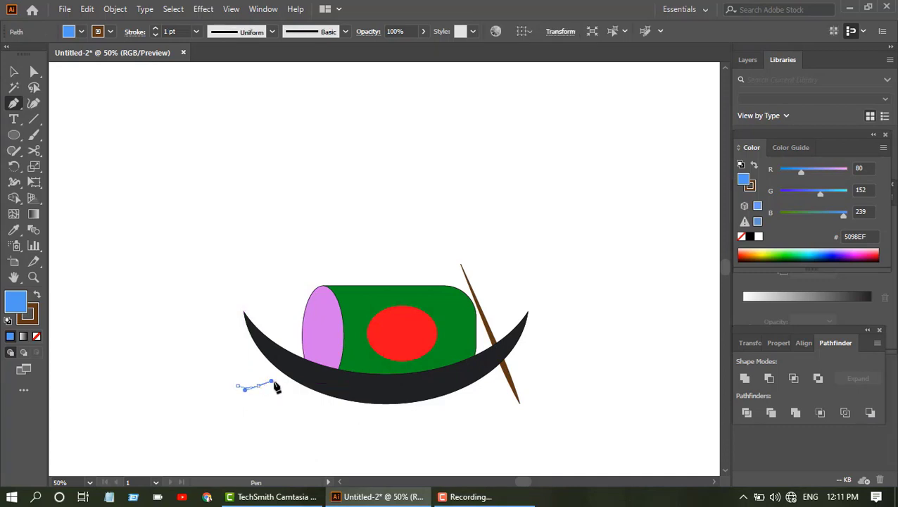
{"action": "mouse_move", "coordinate": [314, 393]}
{"action": "left_mouse_down"}
{"action": "mouse_move", "coordinate": [430, 401]}
{"action": "mouse_move", "coordinate": [529, 392]}
{"action": "left_mouse_up"}
{"action": "left_click", "coordinate": [537, 387]}
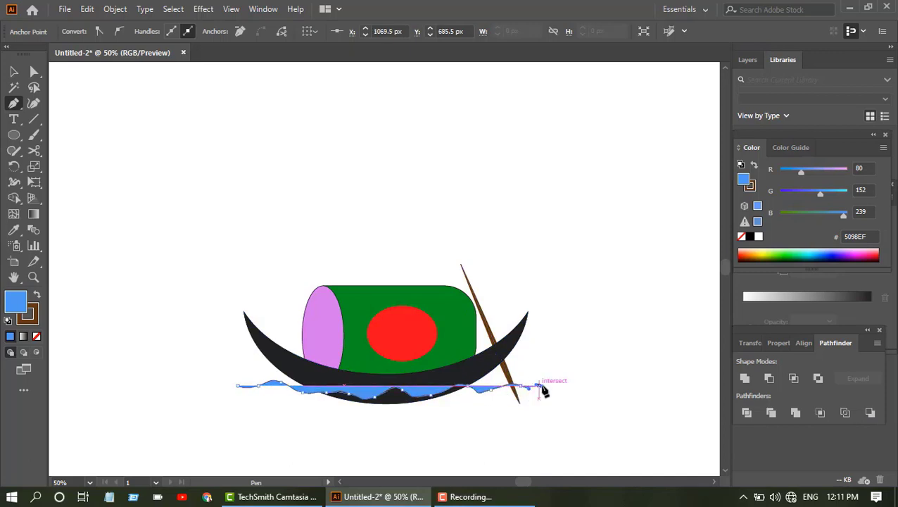
{"action": "left_click", "coordinate": [36, 337]}
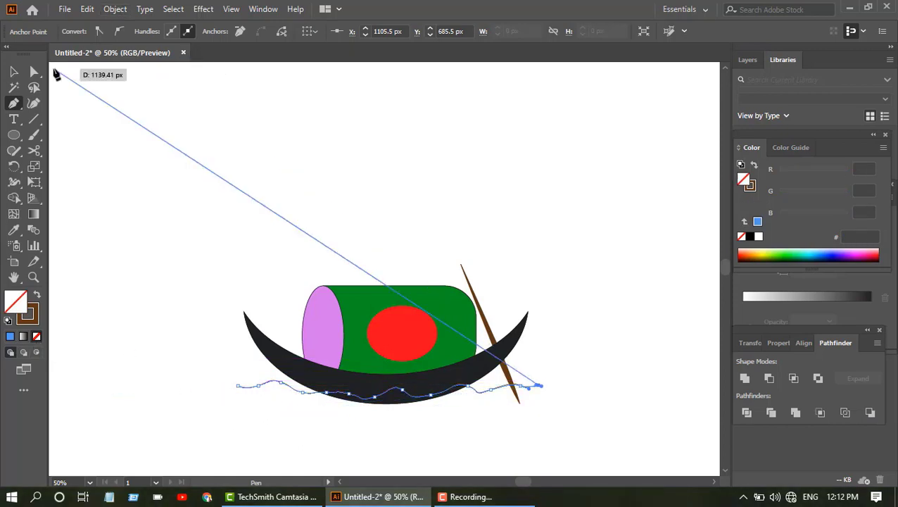
{"action": "left_click", "coordinate": [13, 71]}
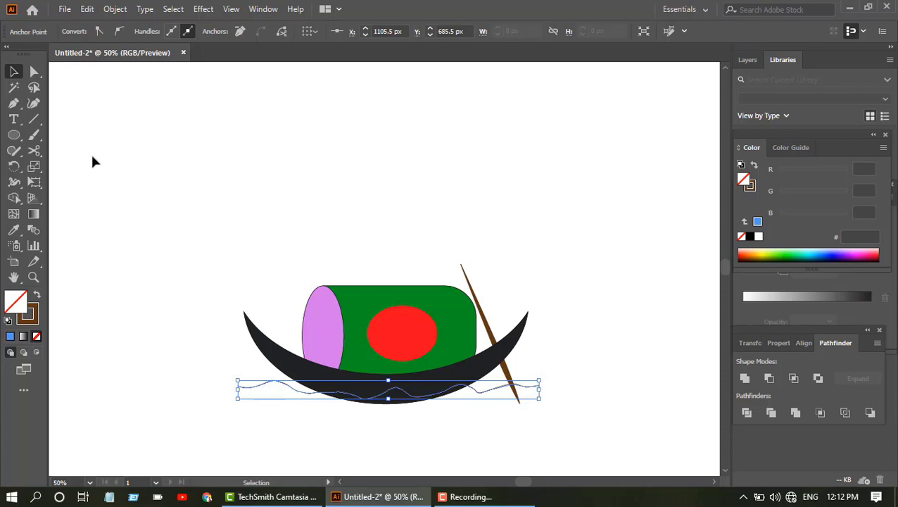
- Expand the wavy line's fill and stroke into a shape
{"action": "left_click", "coordinate": [123, 10]}
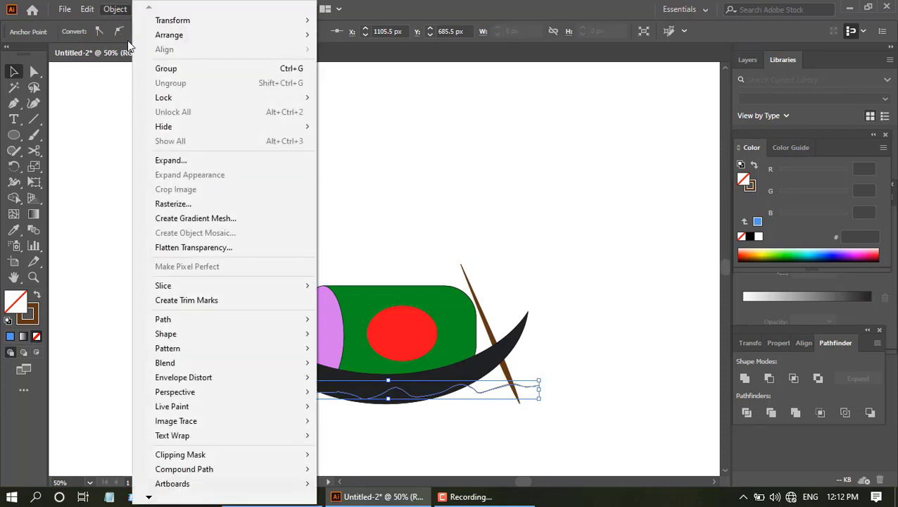
{"action": "left_click", "coordinate": [171, 161]}
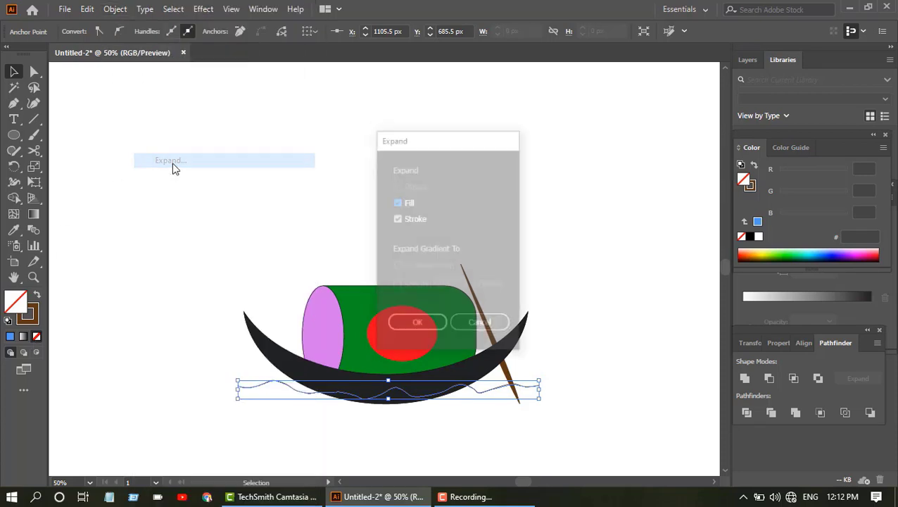
{"action": "left_click", "coordinate": [414, 325]}
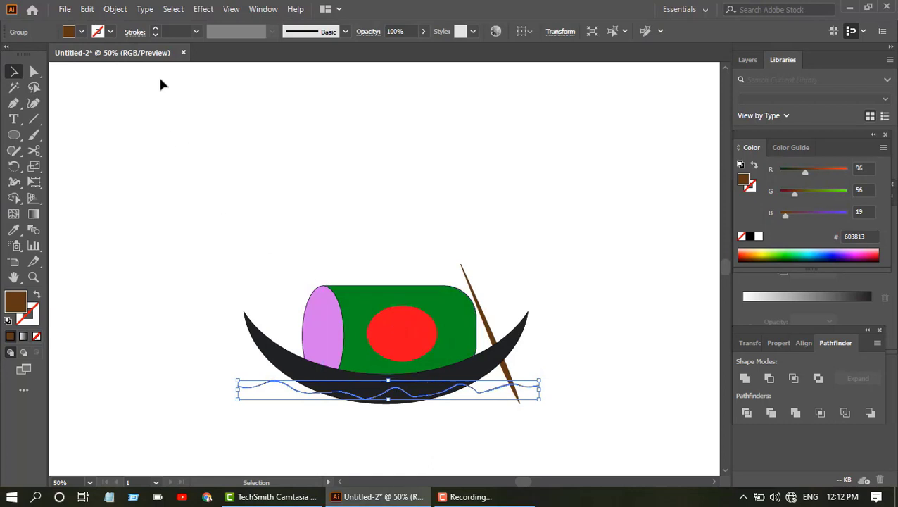
- Give the expanded wave a 2 pt blue #136AEA outline
{"action": "left_click", "coordinate": [155, 28]}
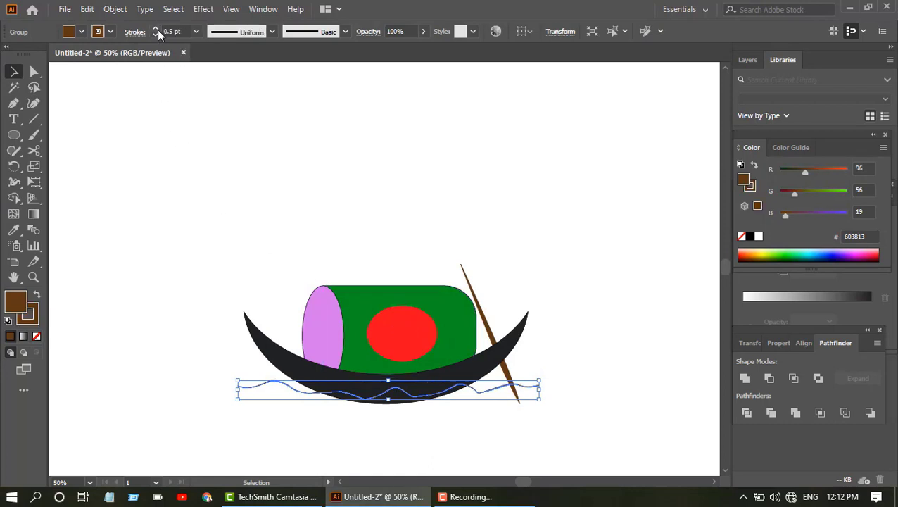
{"action": "left_click", "coordinate": [27, 318]}
{"action": "double_click", "coordinate": [24, 324]}
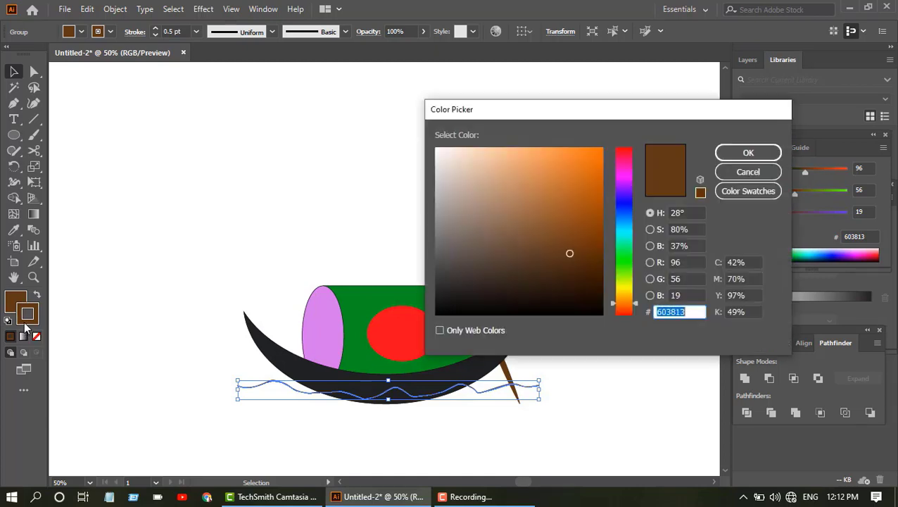
{"action": "left_click", "coordinate": [624, 213]}
{"action": "left_click", "coordinate": [589, 161]}
{"action": "left_click", "coordinate": [729, 156]}
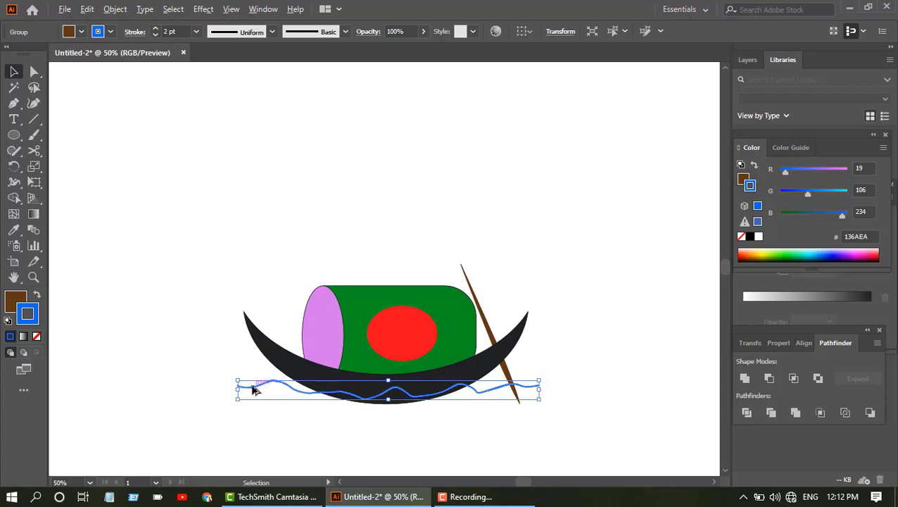
- Duplicate the blue wave into stacked ripples below, then marquee-select the whole boat
{"action": "left_click_drag", "start_coordinate": [253, 390], "coordinate": [254, 411]}
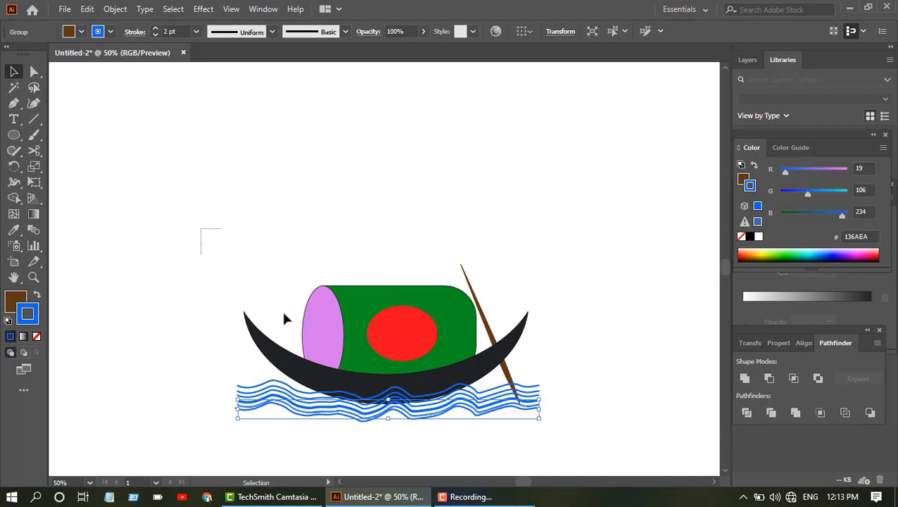
{"action": "left_click_drag", "start_coordinate": [284, 314], "coordinate": [569, 439]}
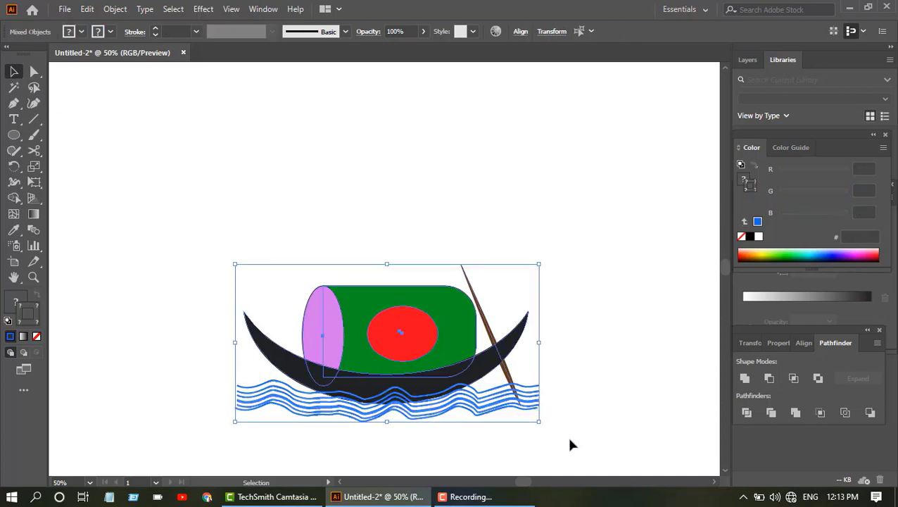
- Group the boat, oar and water, and move the group up and left
{"action": "right_click", "coordinate": [422, 352]}
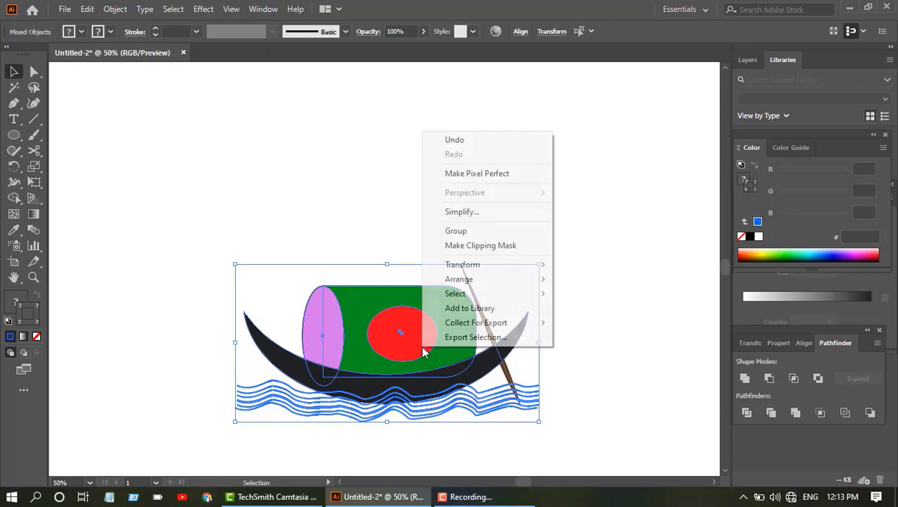
{"action": "left_click", "coordinate": [456, 231]}
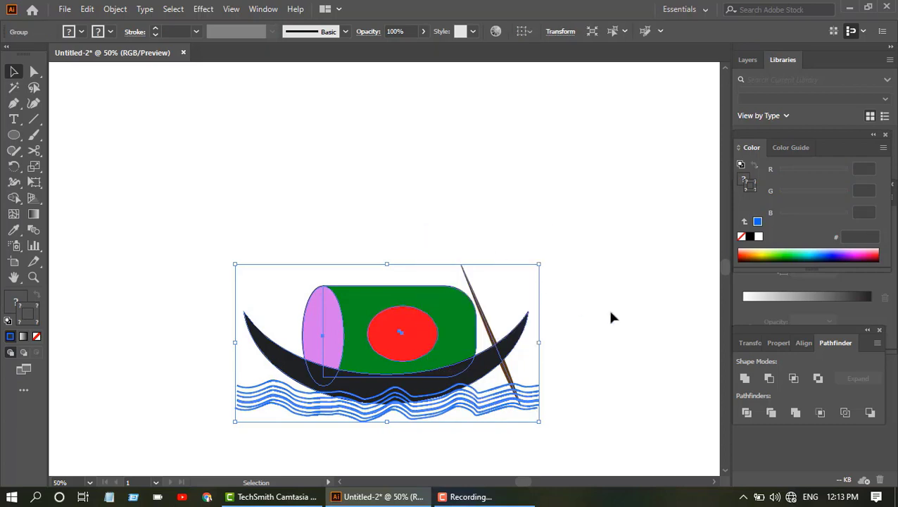
{"action": "left_click", "coordinate": [571, 368]}
{"action": "mouse_move", "coordinate": [370, 341]}
{"action": "left_mouse_down"}
{"action": "mouse_move", "coordinate": [344, 278]}
{"action": "mouse_move", "coordinate": [297, 267]}
{"action": "left_mouse_up"}
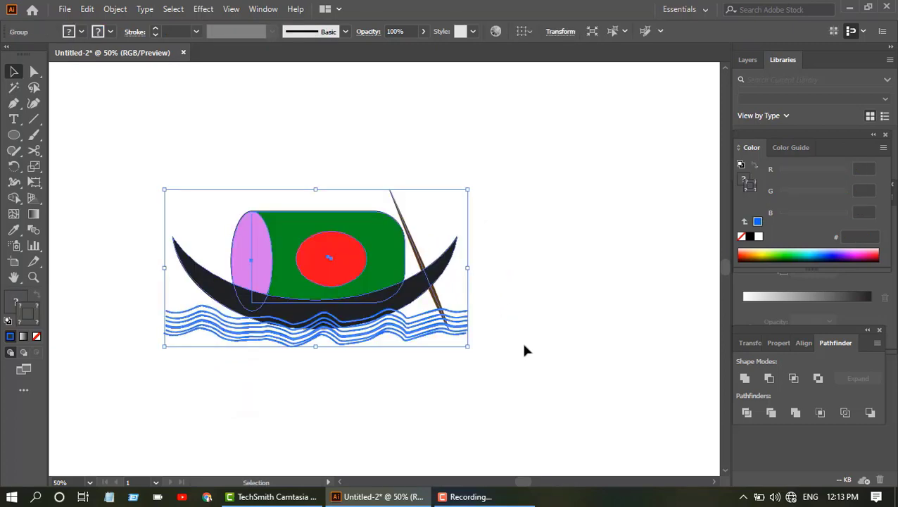
{"action": "left_click", "coordinate": [509, 391]}
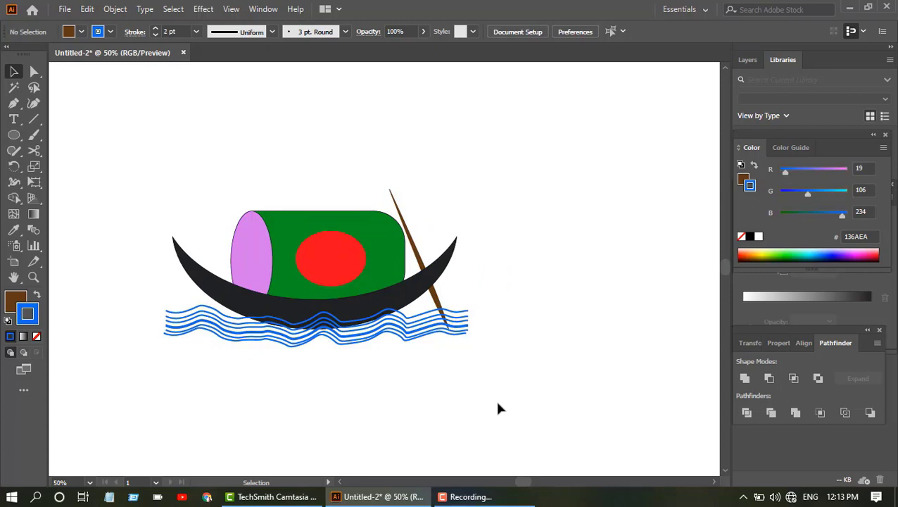
- Enlarge and stretch the group to about 797 × 321 px, repositioning it
{"action": "scroll", "coordinate": [486, 366], "scroll_direction": "down", "scroll_amount": 1}
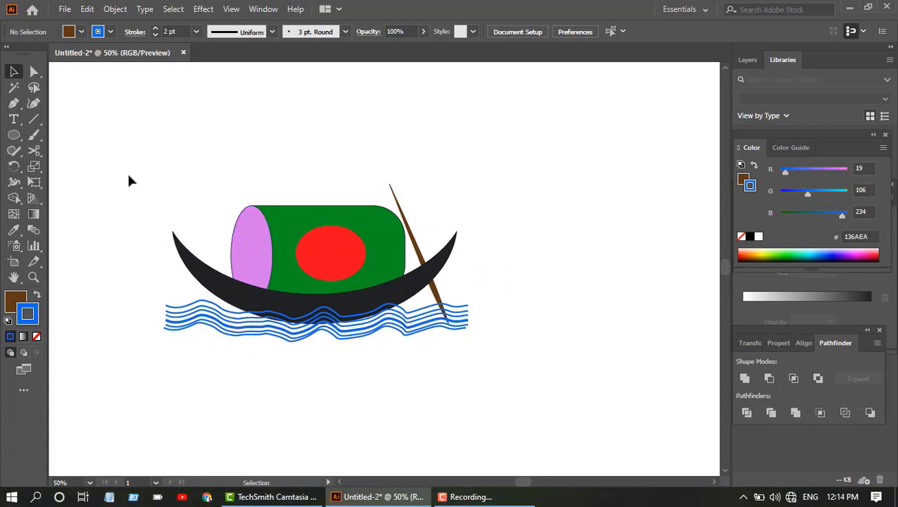
{"action": "left_click", "coordinate": [278, 228]}
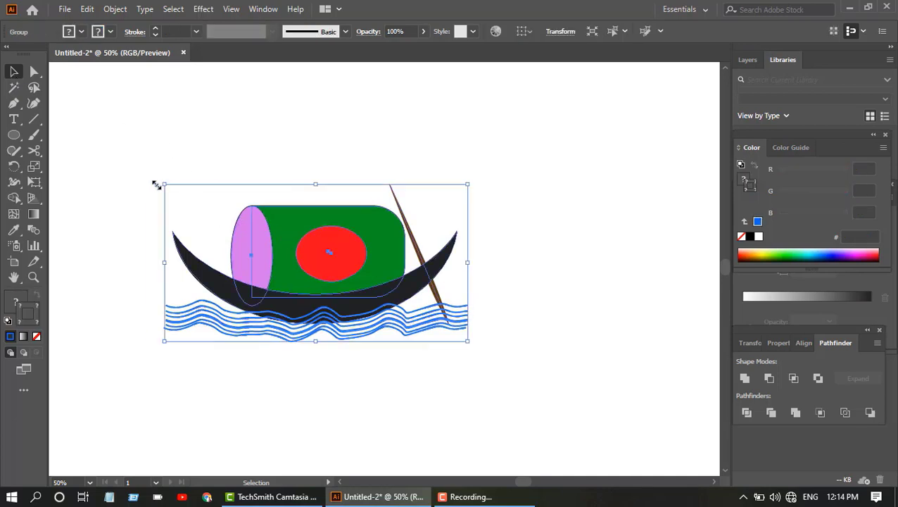
{"action": "left_click_drag", "start_coordinate": [156, 184], "coordinate": [129, 181]}
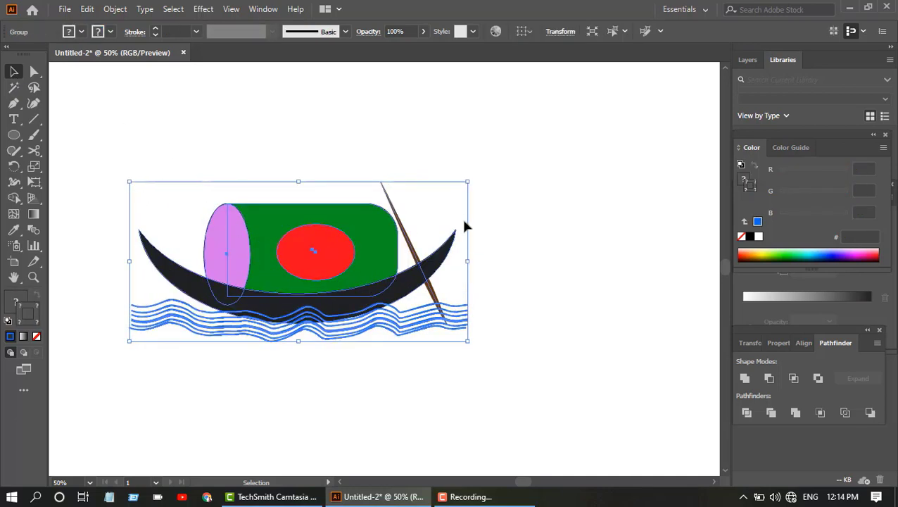
{"action": "left_click_drag", "start_coordinate": [466, 182], "coordinate": [515, 178]}
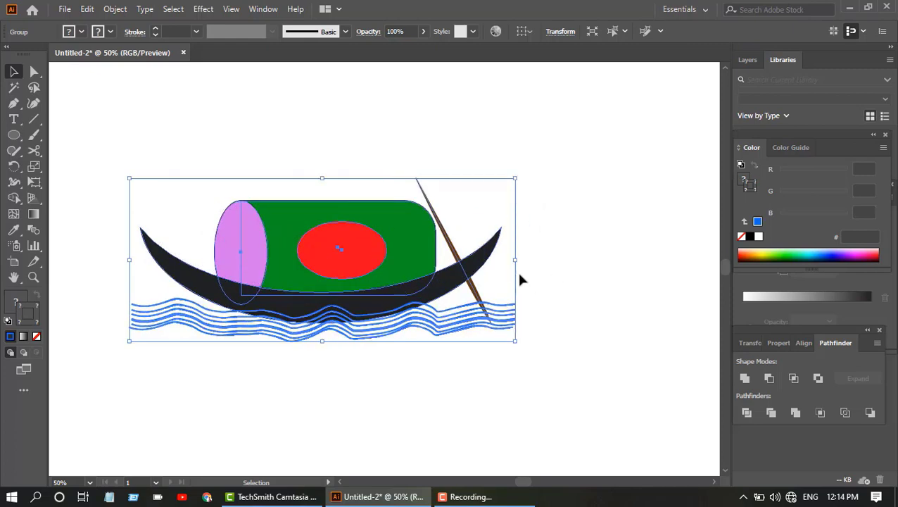
{"action": "left_click_drag", "start_coordinate": [383, 278], "coordinate": [417, 292]}
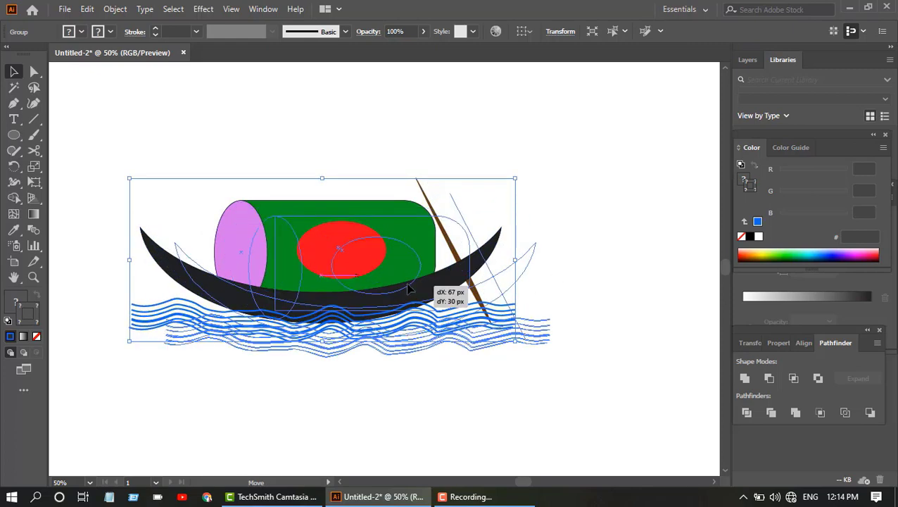
{"action": "left_click_drag", "start_coordinate": [548, 276], "coordinate": [569, 276]}
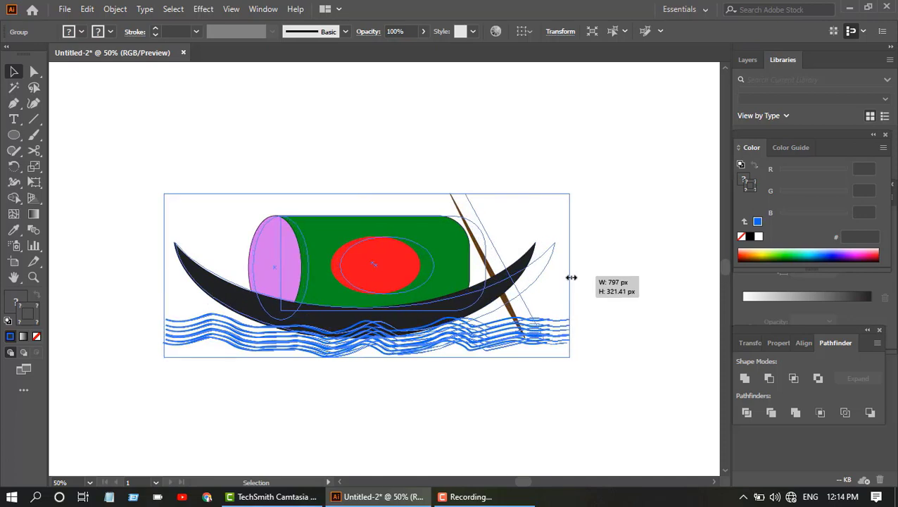
{"action": "left_click", "coordinate": [471, 405]}
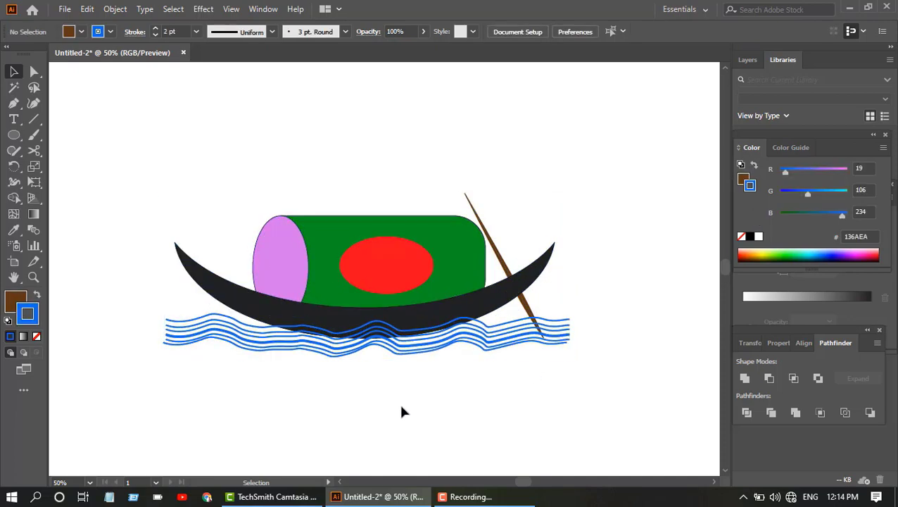
- Export the artwork to the Desktop as Boat.png at High (300 ppi), transparent background
{"action": "left_click", "coordinate": [63, 12]}
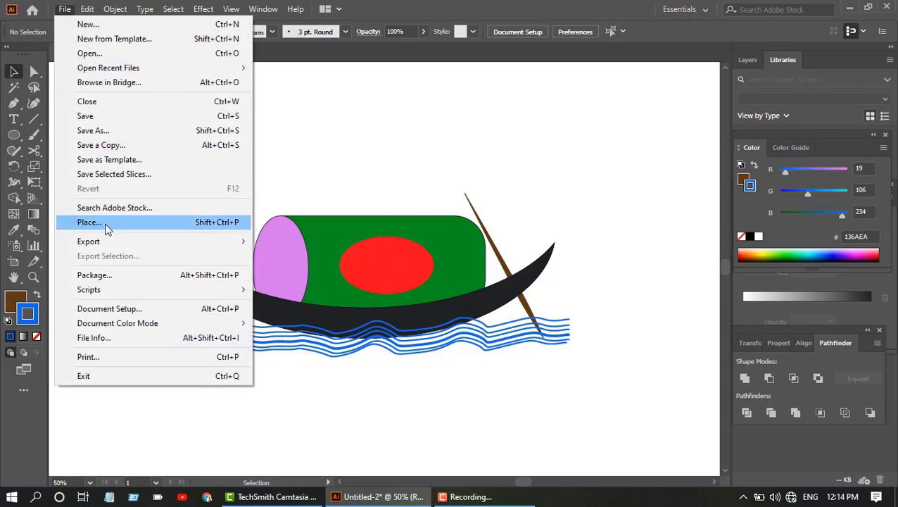
{"action": "mouse_move", "coordinate": [89, 242]}
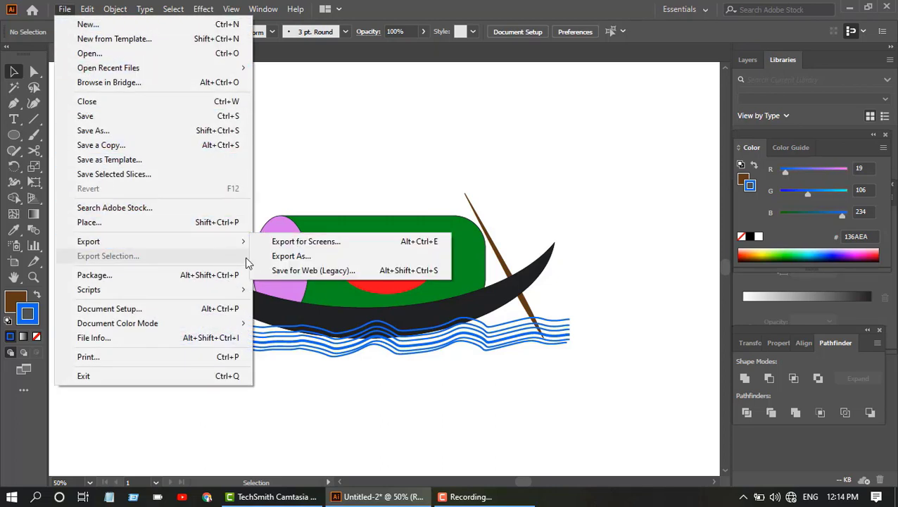
{"action": "left_click", "coordinate": [270, 257]}
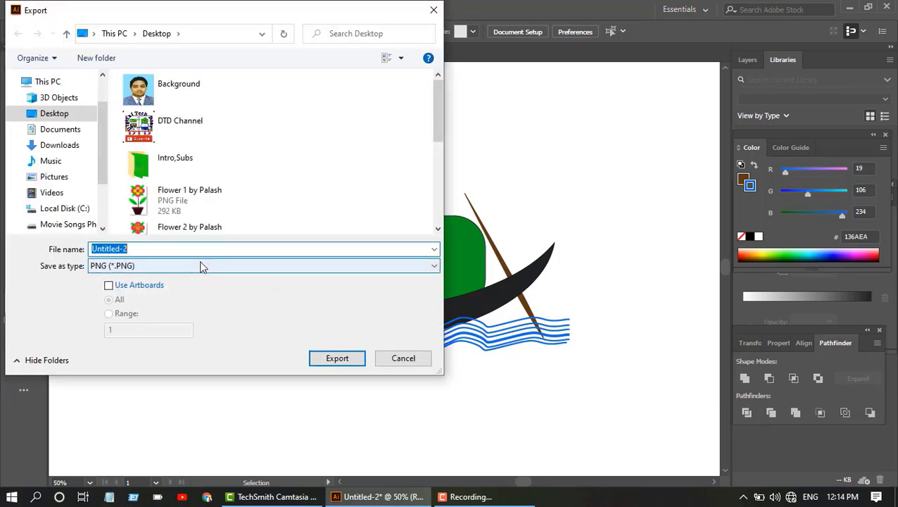
{"action": "type", "text": "Boat"}
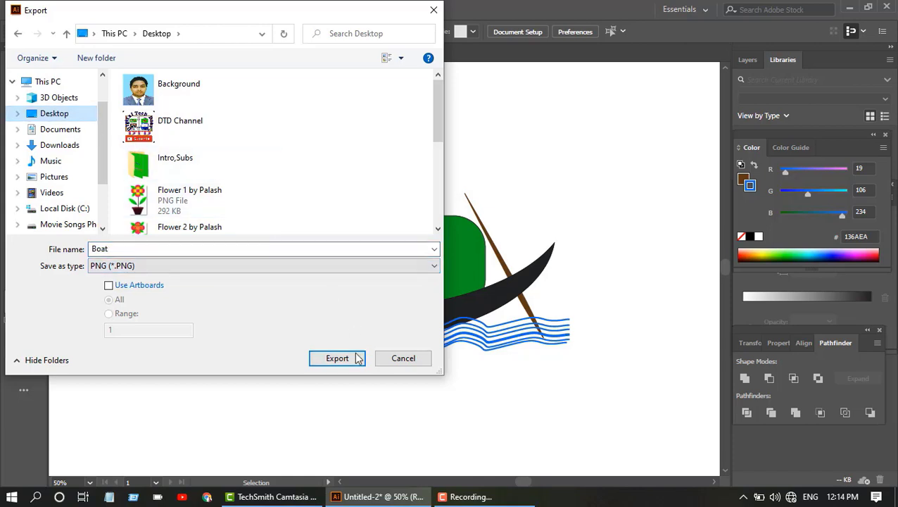
{"action": "left_click", "coordinate": [66, 113]}
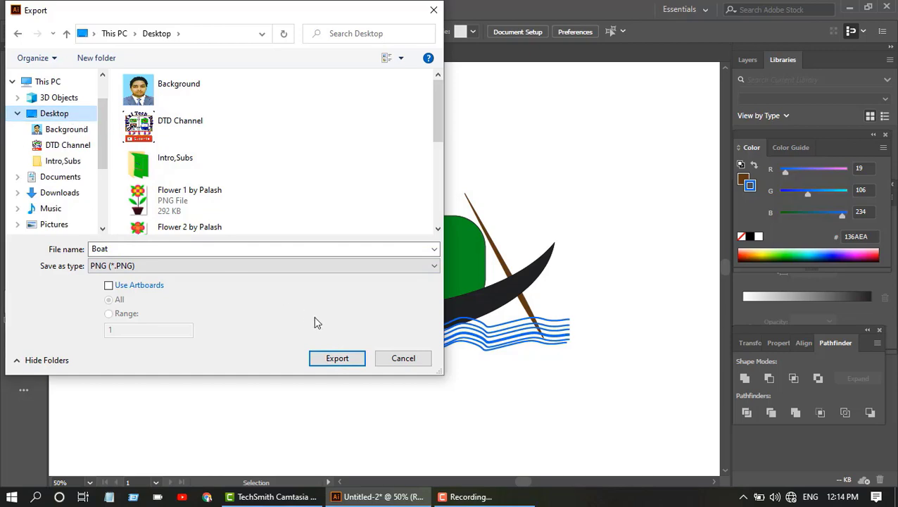
{"action": "left_click", "coordinate": [335, 358]}
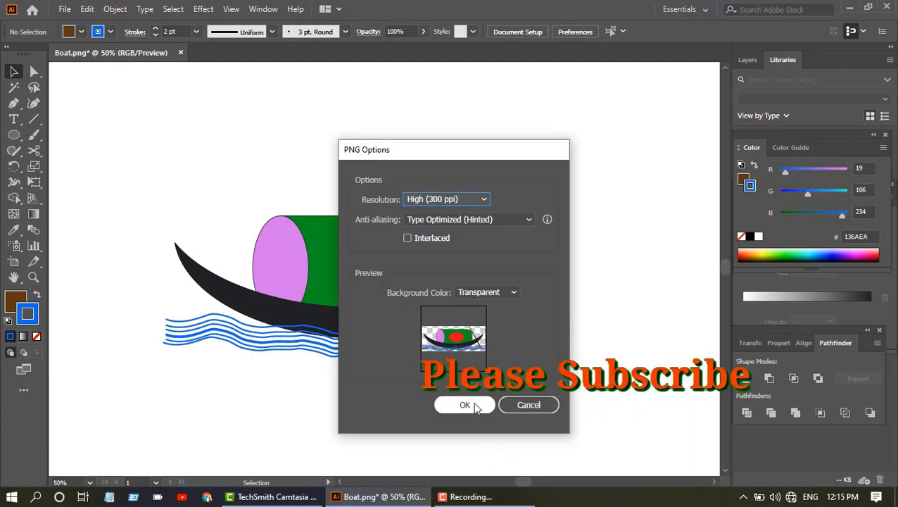
{"action": "left_click", "coordinate": [474, 406]}
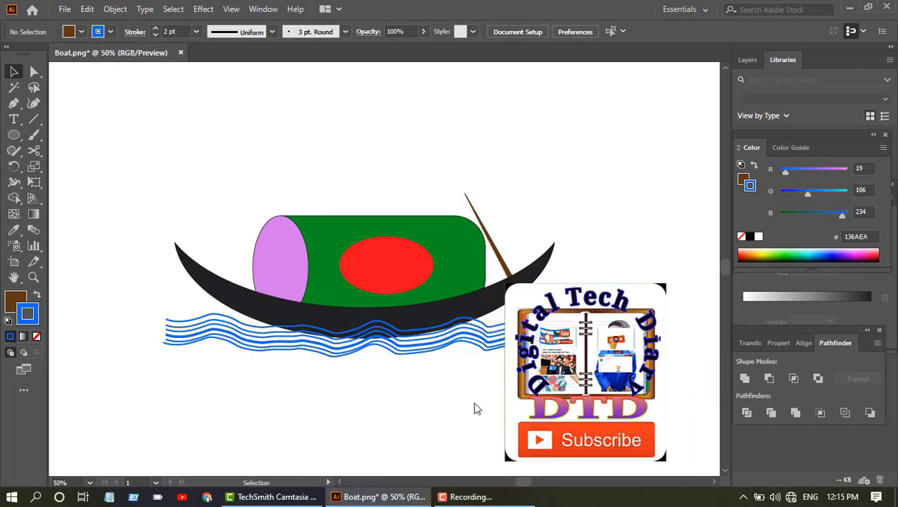